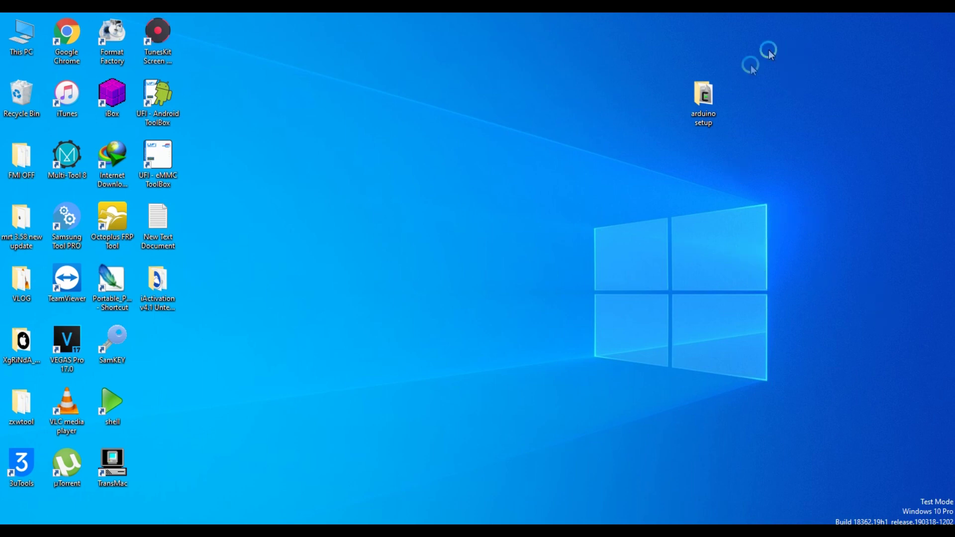
Step: Open the arduino setup folder from the desktop and extract the arduino-nightly-windows archive into that same folder
click(741, 115)
double_click(705, 106)
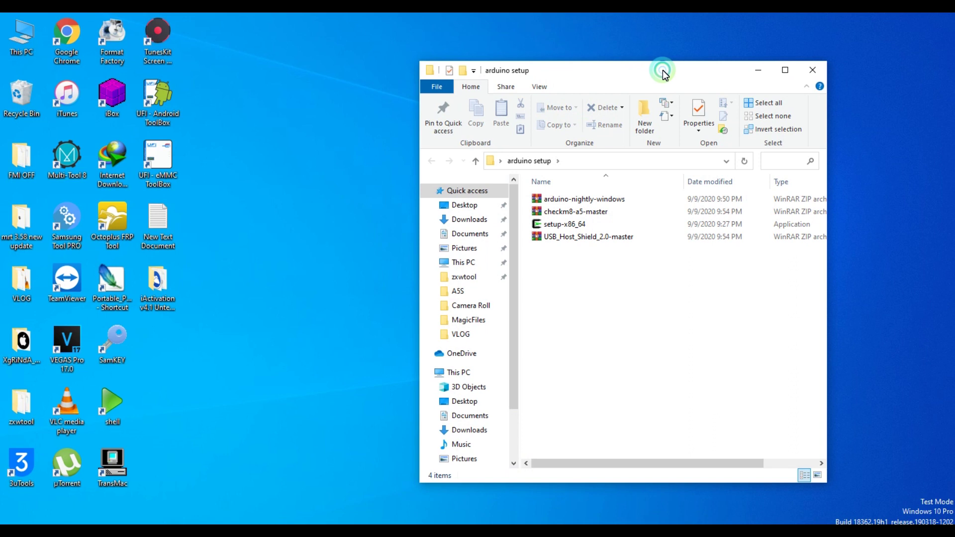
drag(662, 70, 497, 51)
click(412, 184)
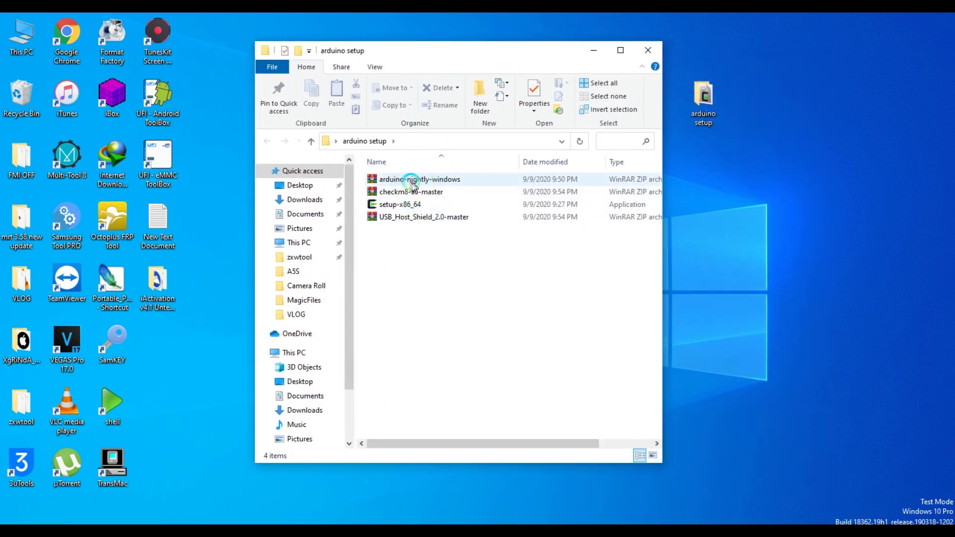
click(399, 195)
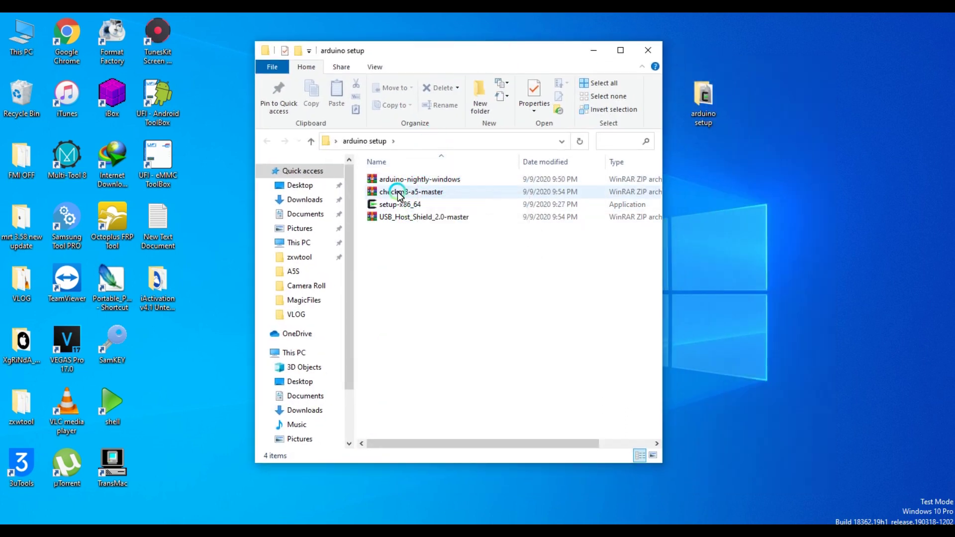
click(402, 207)
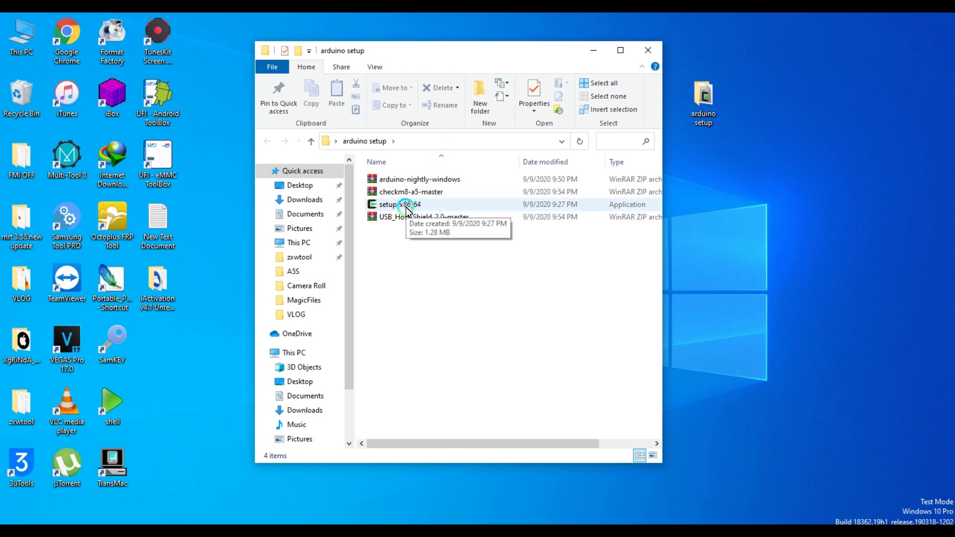
click(407, 224)
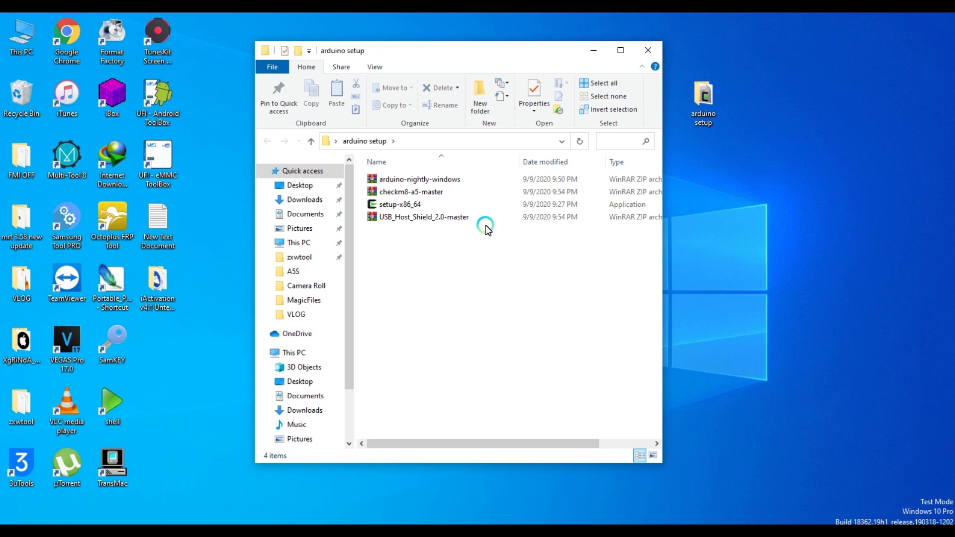
right_click(420, 185)
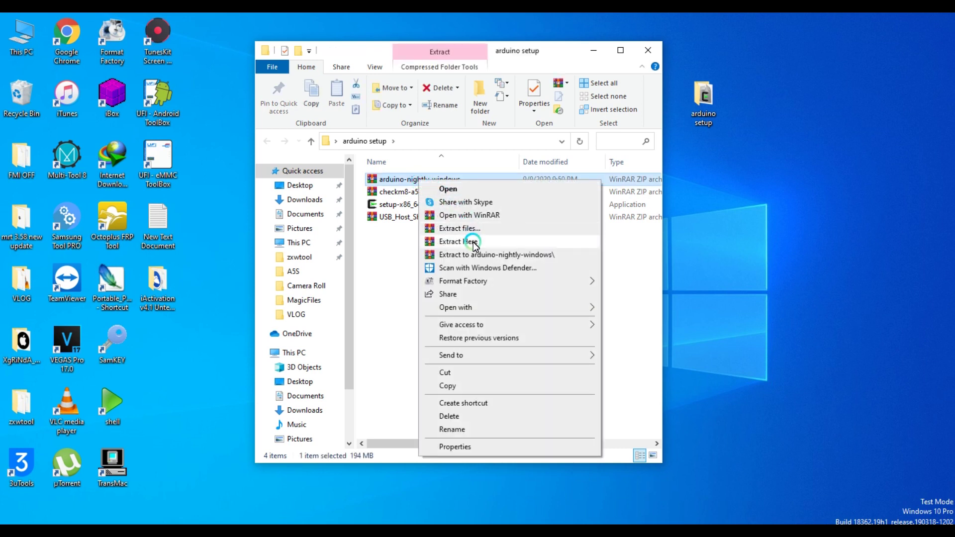
click(452, 241)
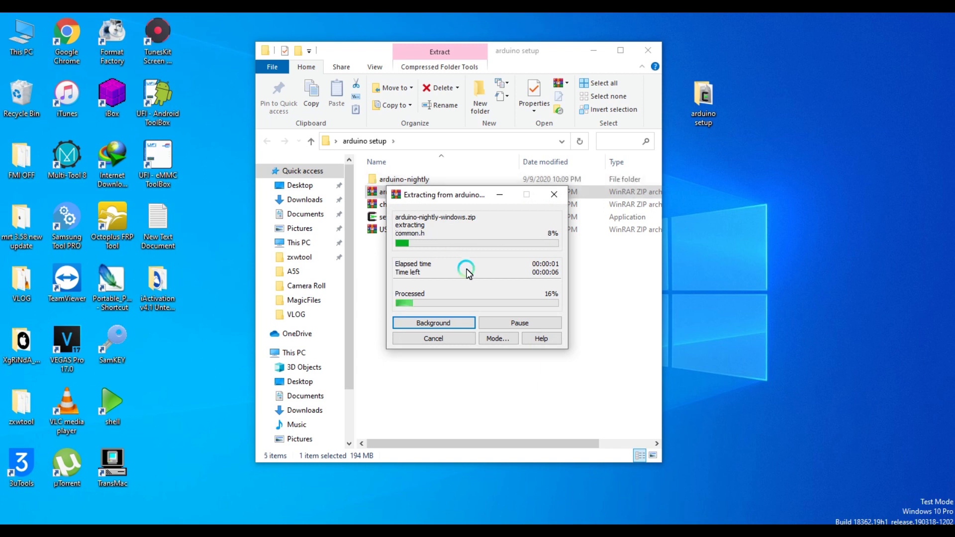
Step: Turn off real-time protection in the Windows Security virus and threat protection settings, and close Windows Security
click(851, 530)
click(839, 499)
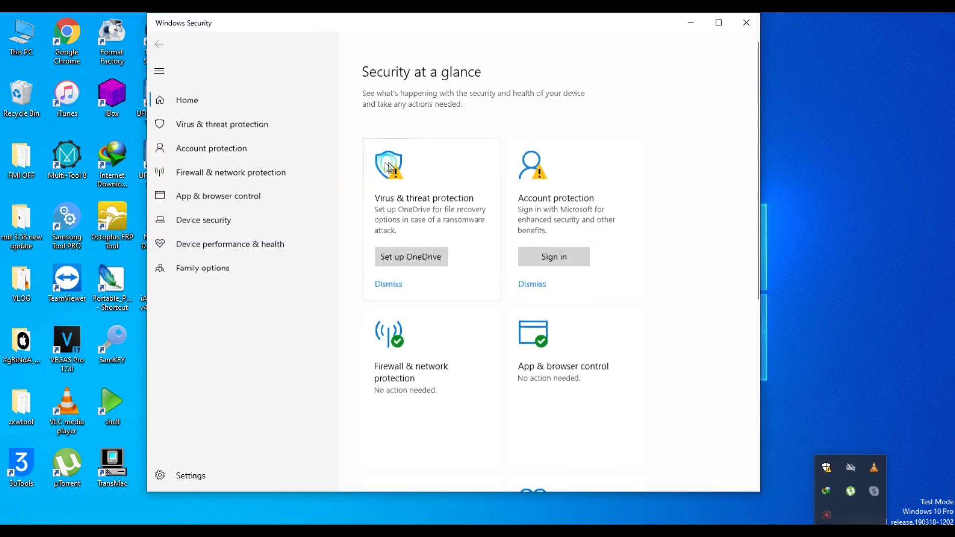
click(451, 207)
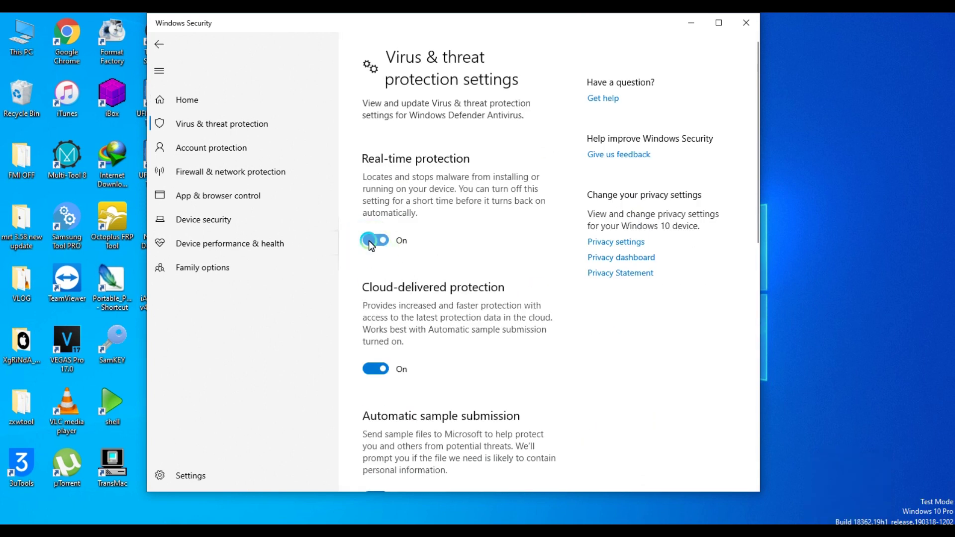
click(368, 240)
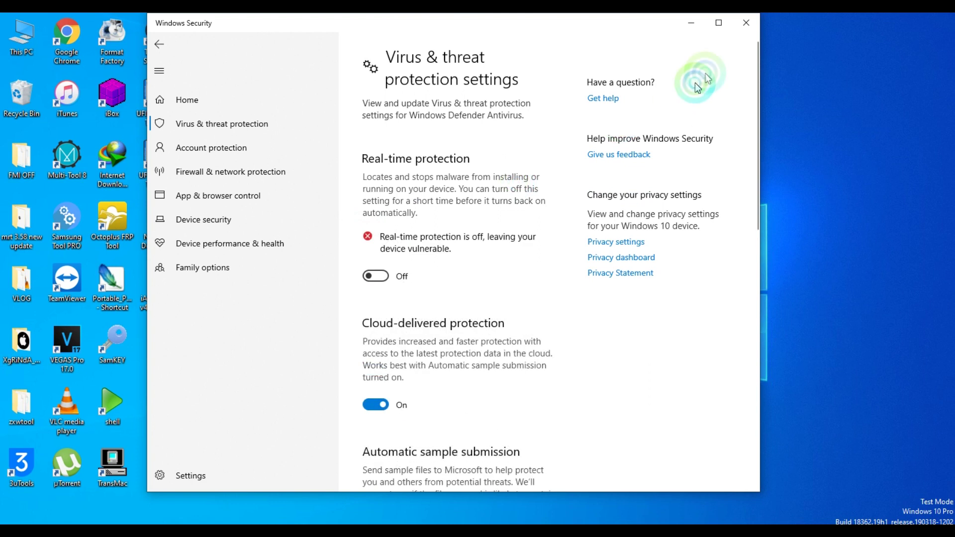
click(740, 25)
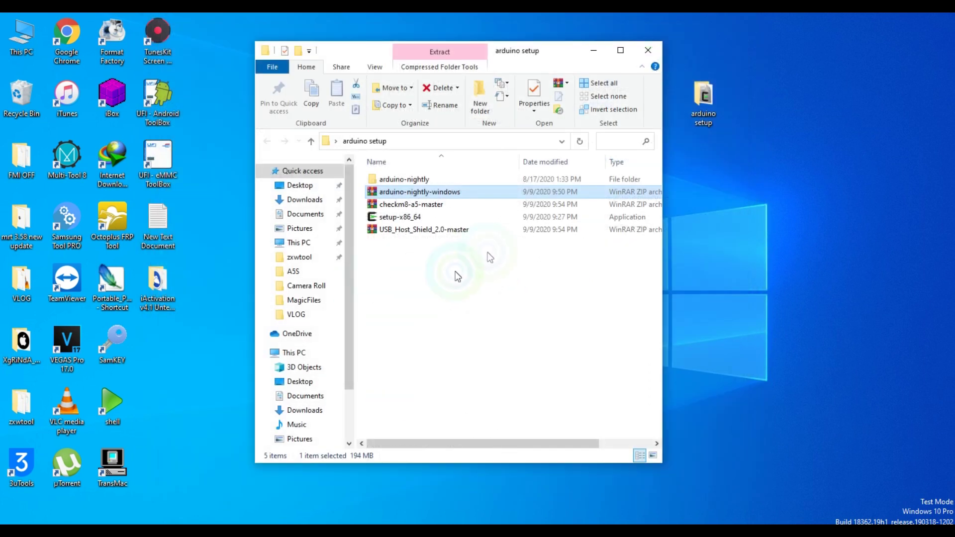
Step: Launch the arduino application from the extracted arduino-nightly folder and allow Java access through the firewall on public networks
double_click(411, 180)
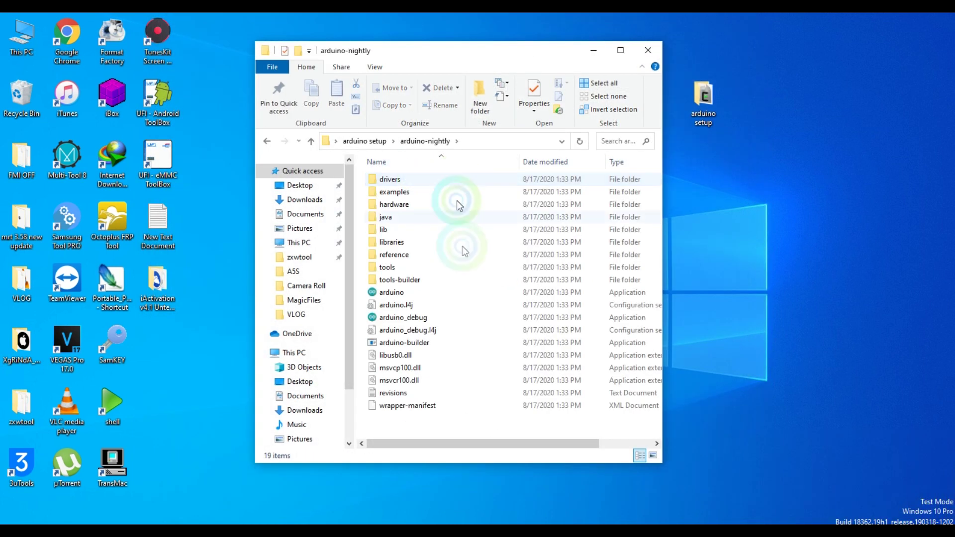
double_click(400, 293)
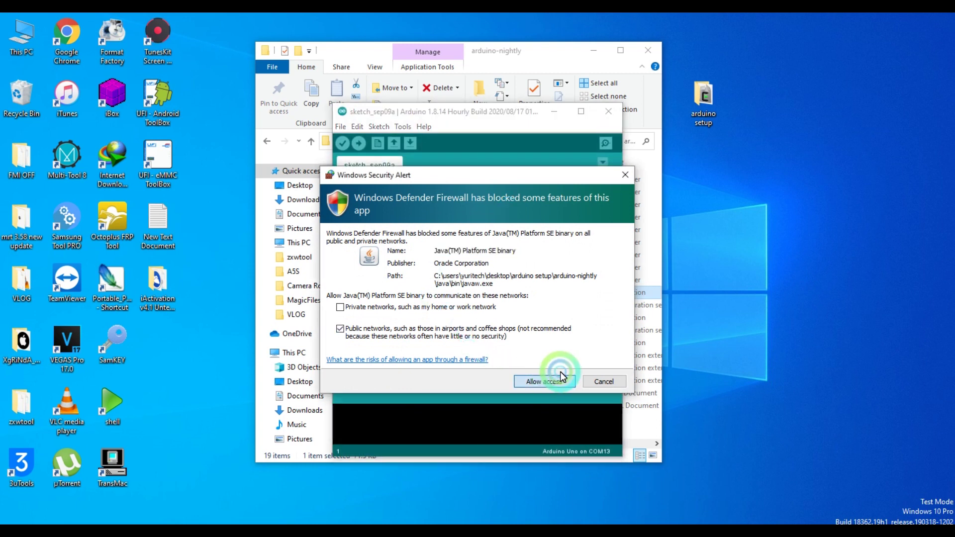
click(547, 382)
click(510, 114)
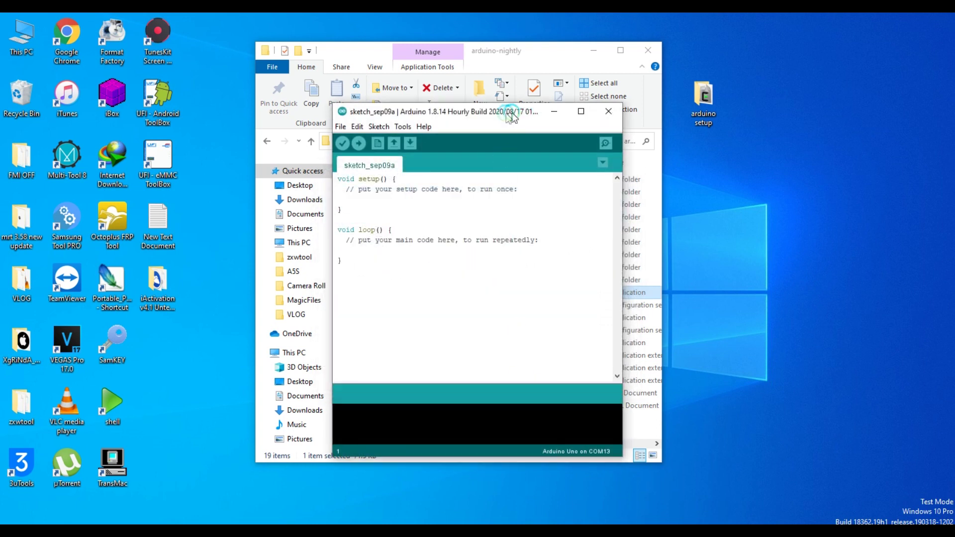
Step: Arrange the arduino-nightly folder window and the Arduino sketch window side by side
drag(498, 113, 844, 72)
click(535, 52)
drag(536, 53, 466, 50)
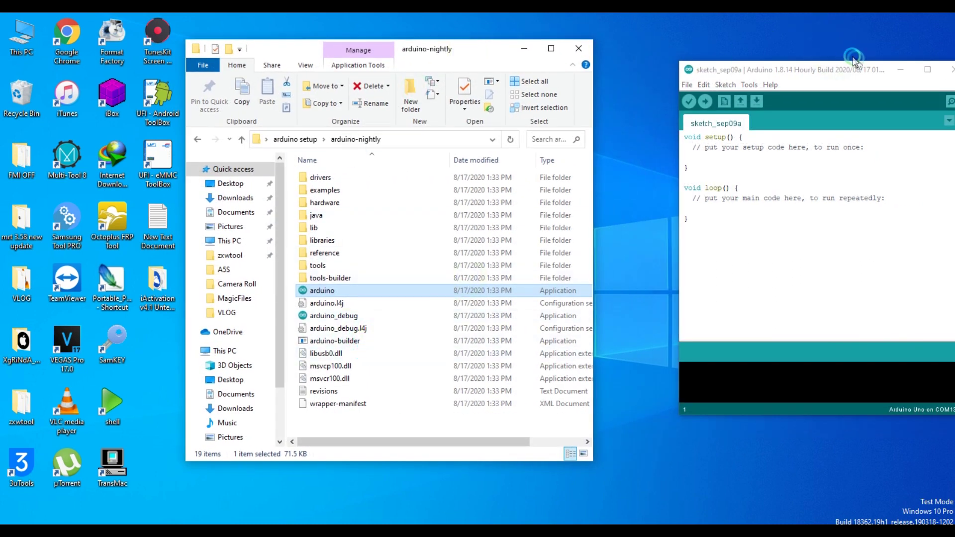
drag(877, 74, 791, 52)
Step: Check the board selection and the available serial ports for the sketch
click(663, 64)
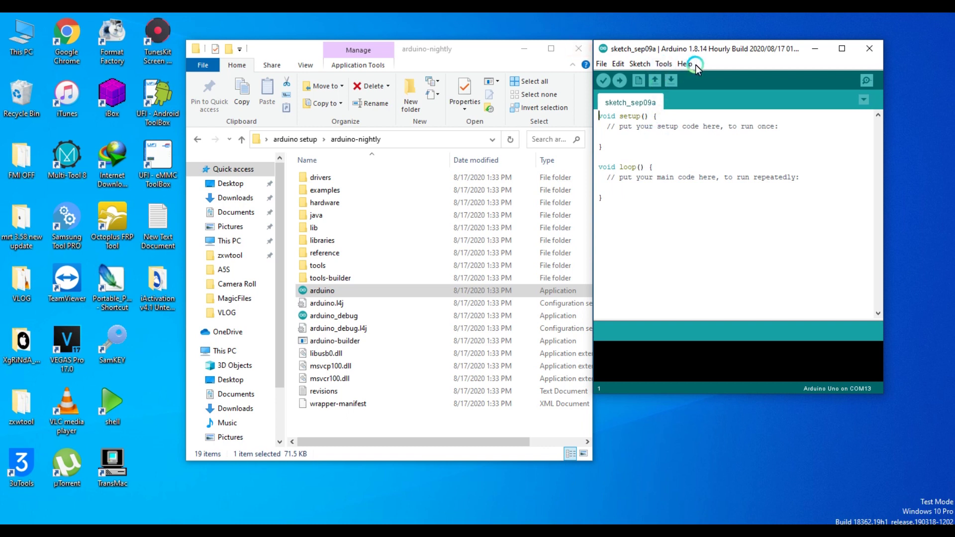
click(664, 64)
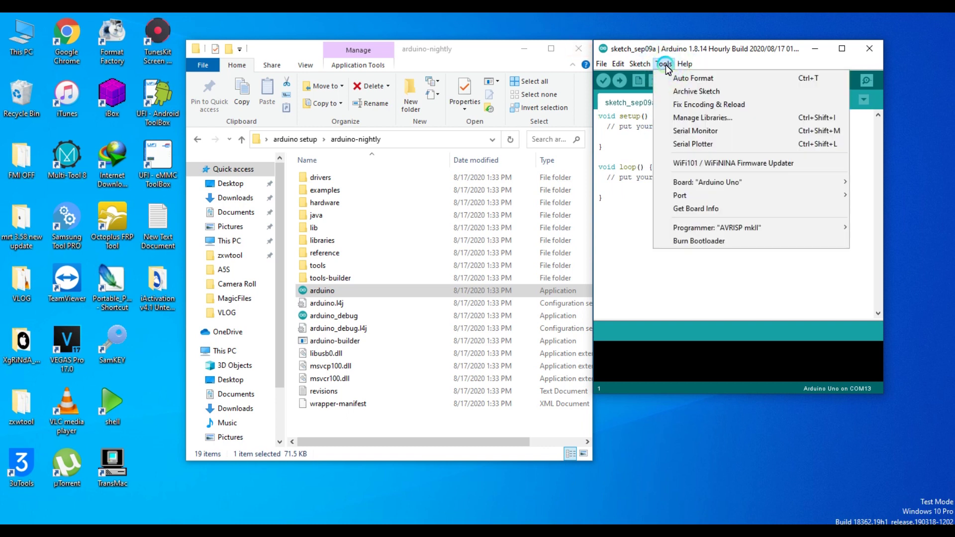
click(690, 183)
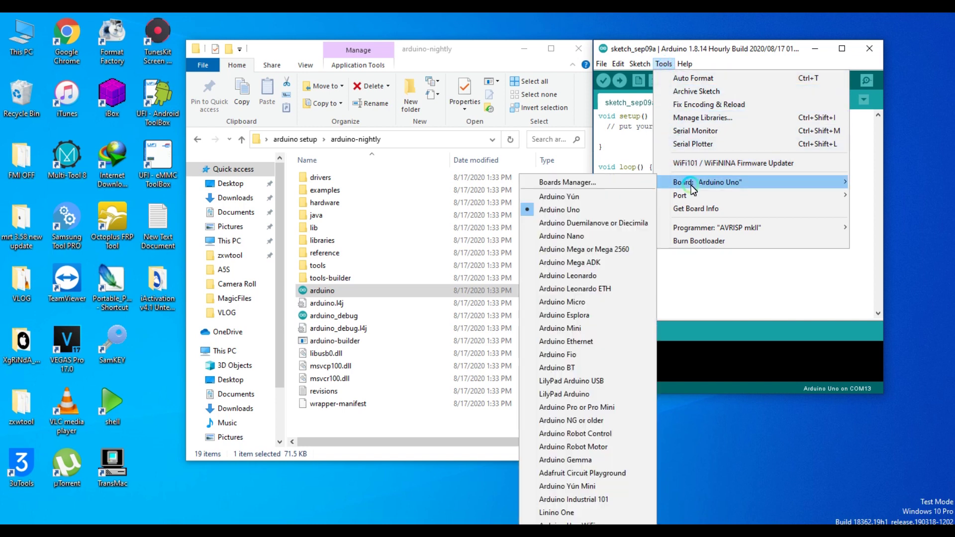
click(711, 194)
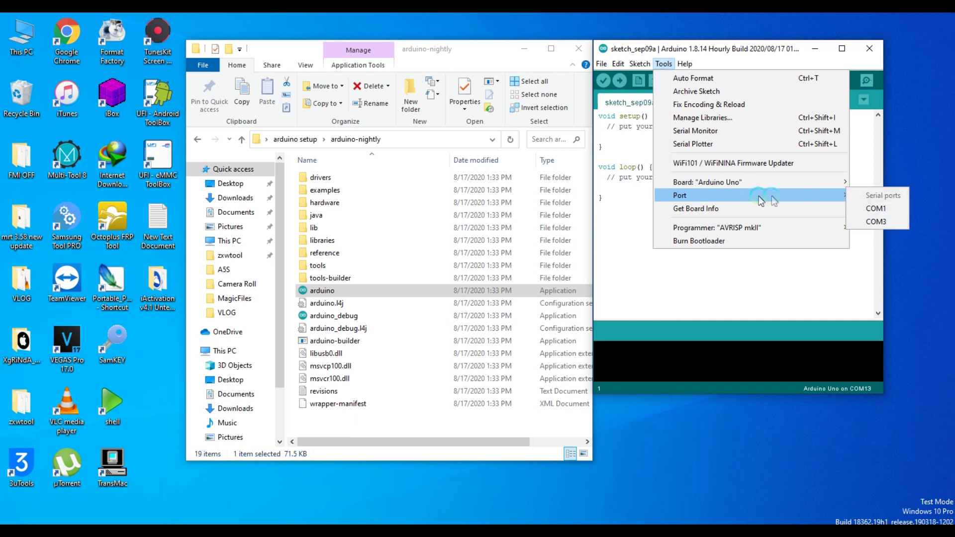
click(841, 195)
Step: Open the Library Manager and search the libraries for "usb host"
click(664, 64)
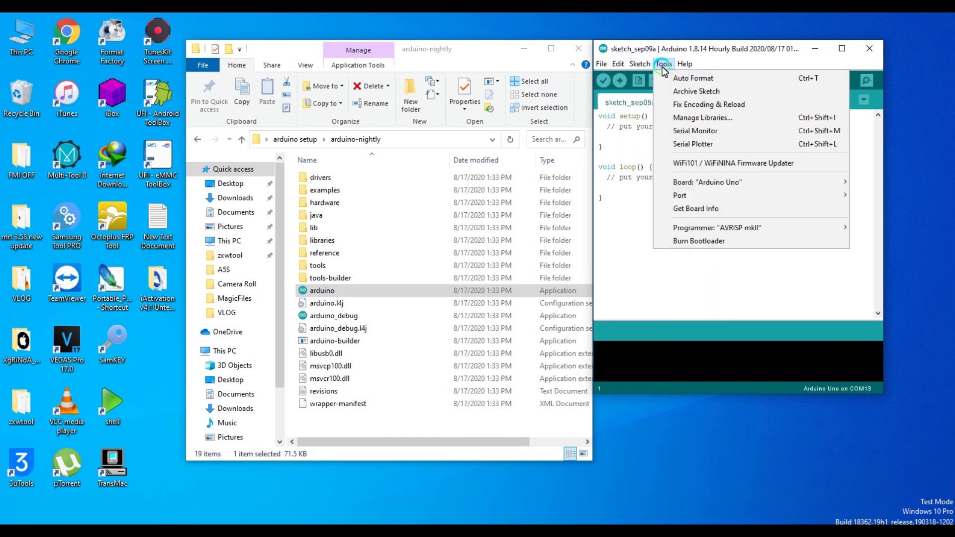
click(683, 117)
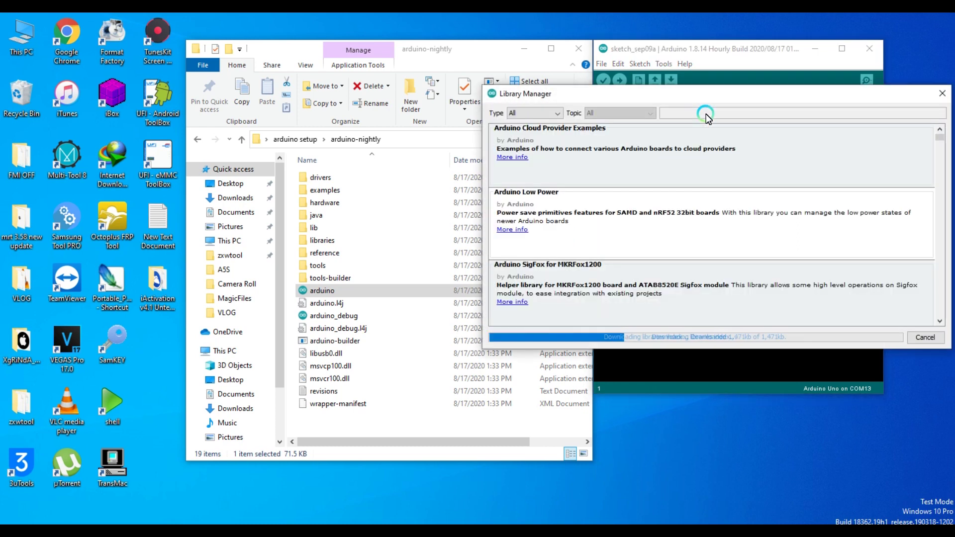
drag(738, 94, 655, 114)
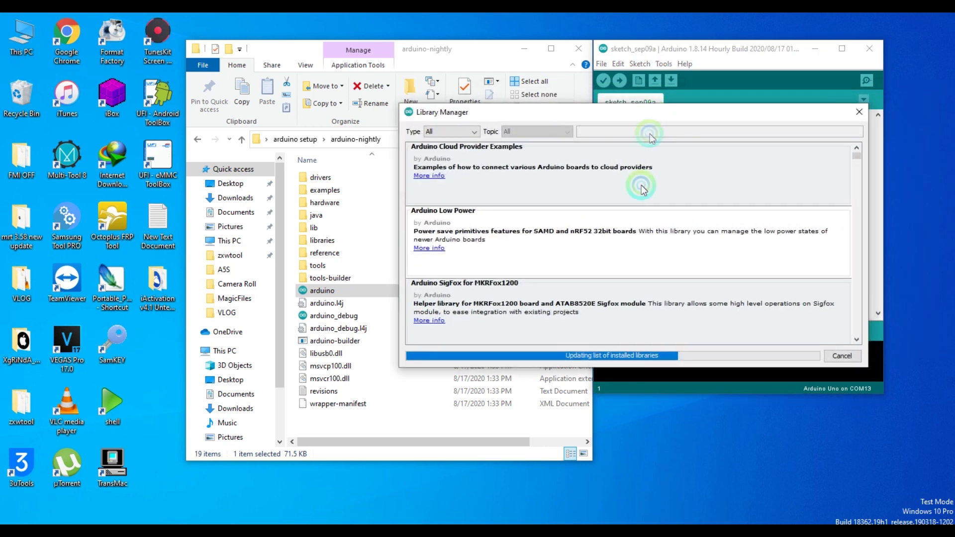
click(665, 65)
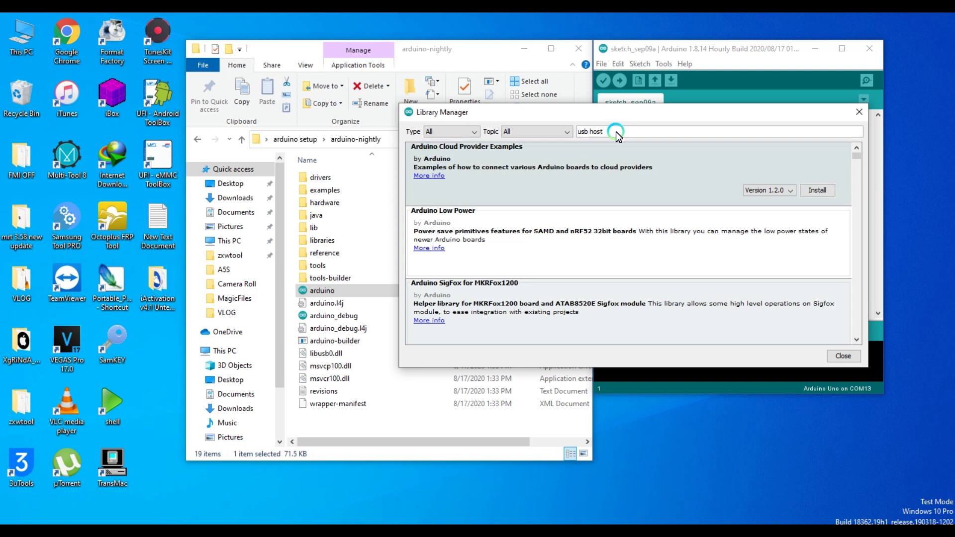
click(580, 194)
click(435, 152)
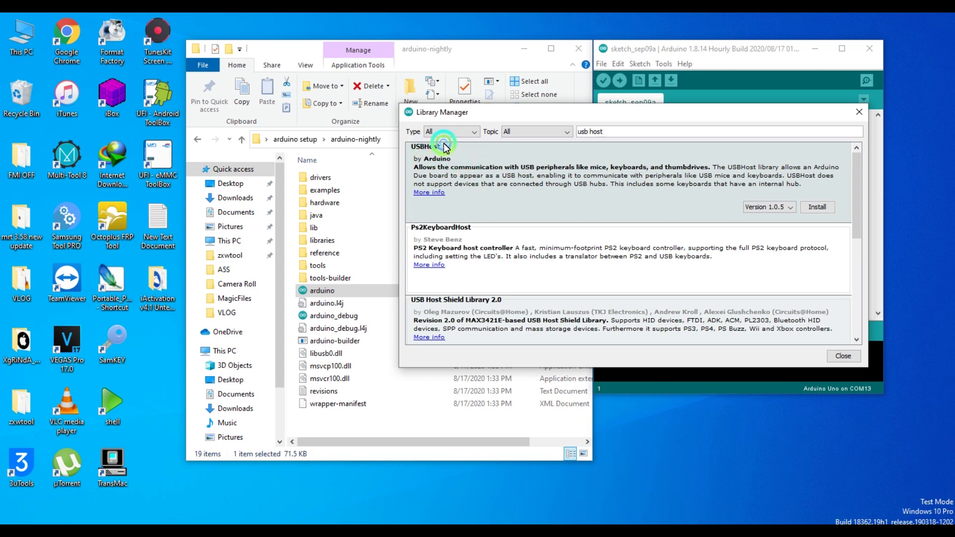
Step: Install version 1.0.5 of the USBHost library by Arduino
click(780, 222)
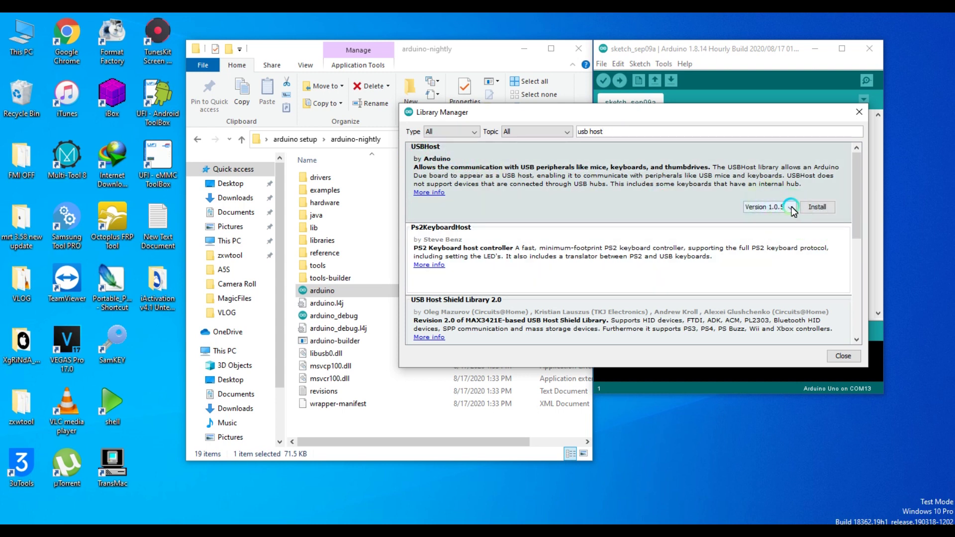
click(792, 206)
click(775, 219)
click(791, 208)
click(819, 208)
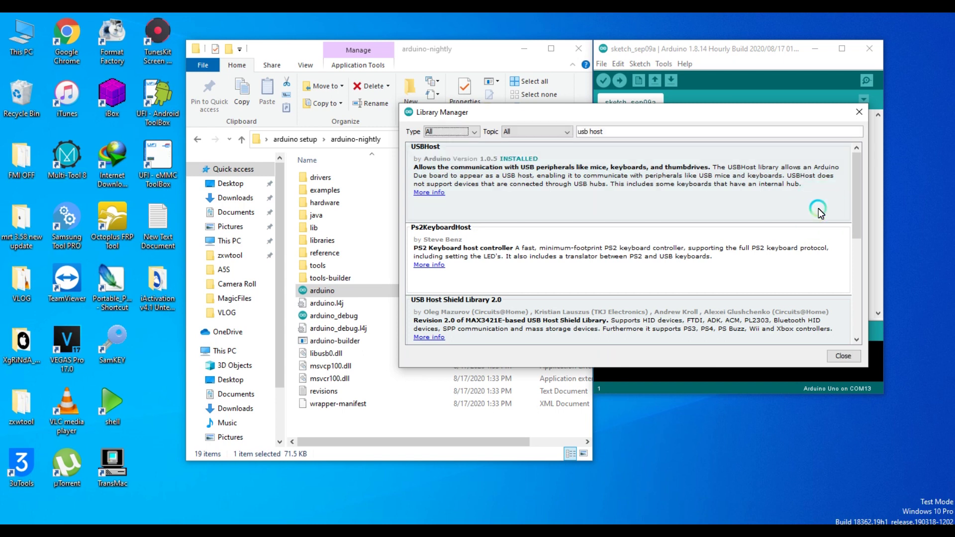
Step: Browse through Documents, Arduino and libraries to the USBHost folder to inspect the installed library files
drag(687, 120, 715, 119)
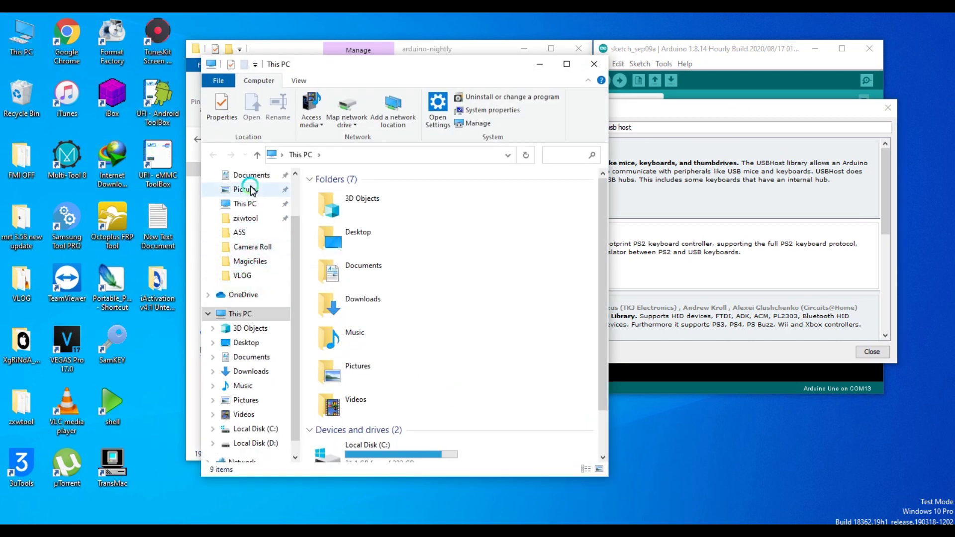
click(238, 177)
click(344, 194)
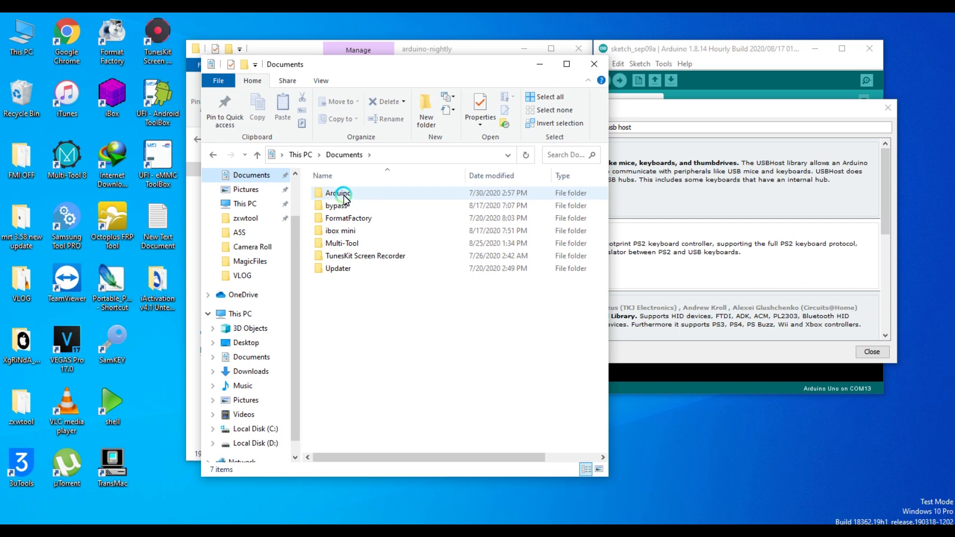
double_click(344, 194)
double_click(351, 192)
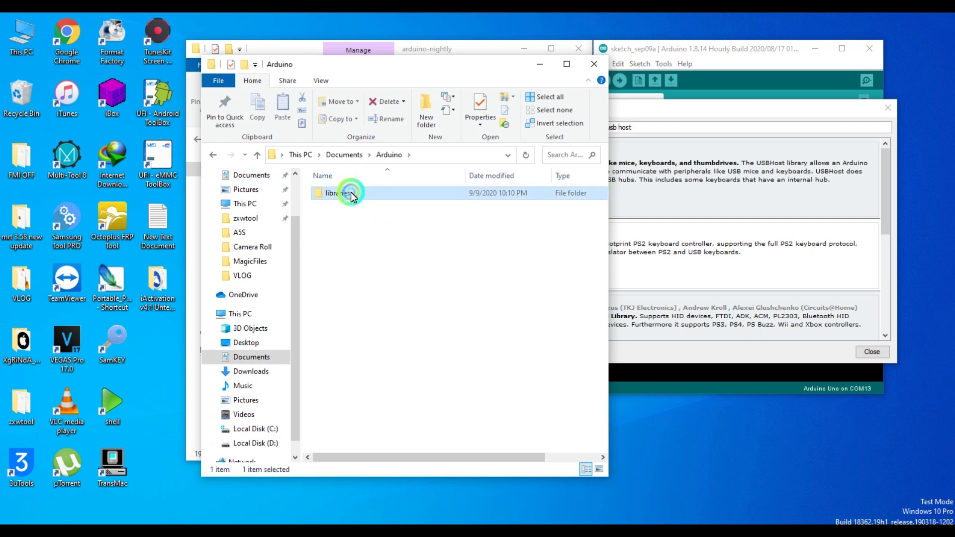
double_click(332, 193)
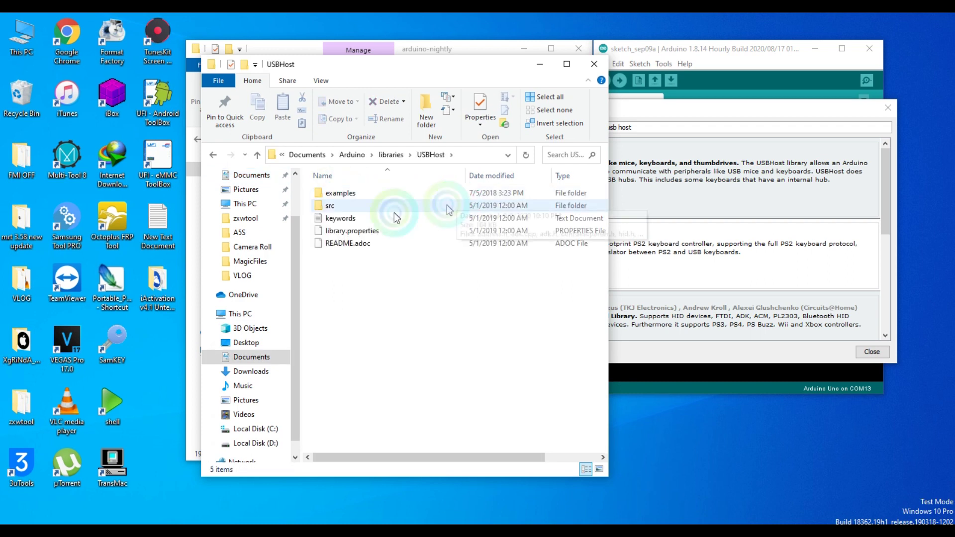
Step: Go back out of the USBHost folder to This PC and revisit the Documents folder, and put the window away
click(211, 158)
click(213, 155)
click(215, 156)
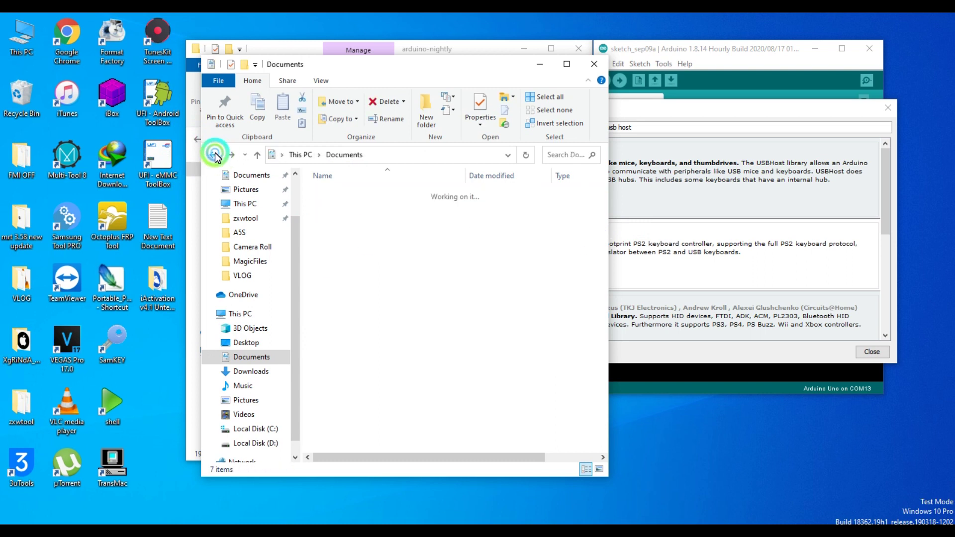
click(215, 155)
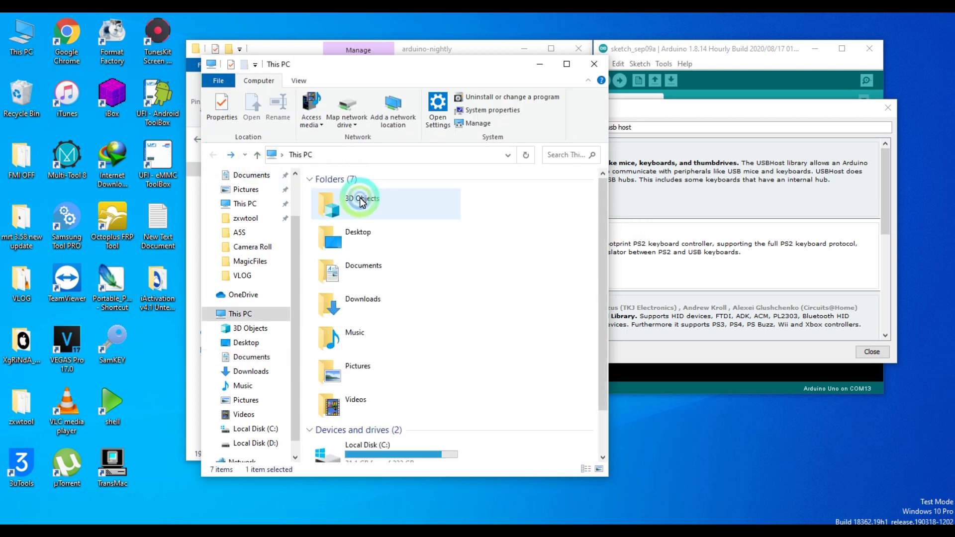
double_click(366, 264)
drag(497, 68, 308, 77)
click(351, 81)
Step: Look through the "usb host" results in the Library Manager, including the Ps2KeyboardHost and USB Host Shield Library 2.0 entries
click(892, 243)
drag(892, 243, 892, 159)
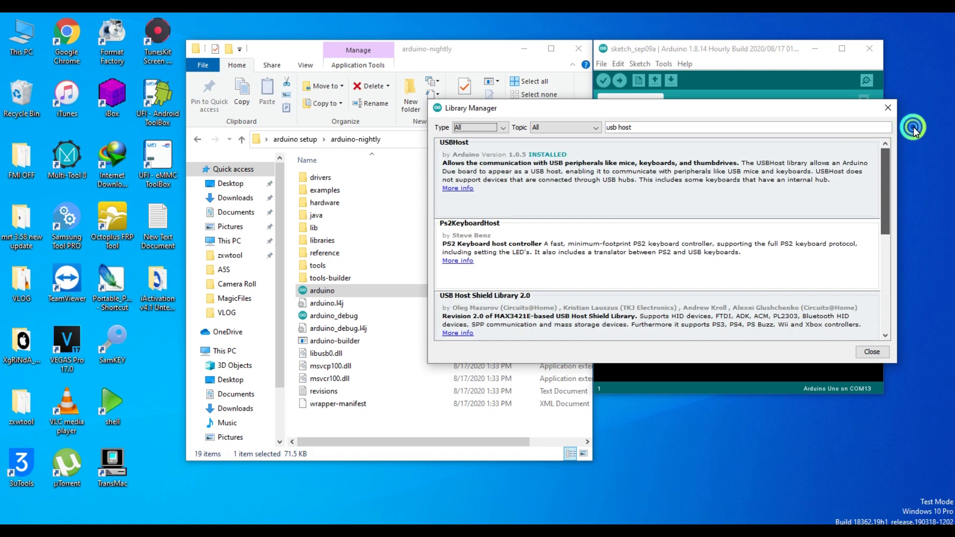
click(646, 130)
click(653, 129)
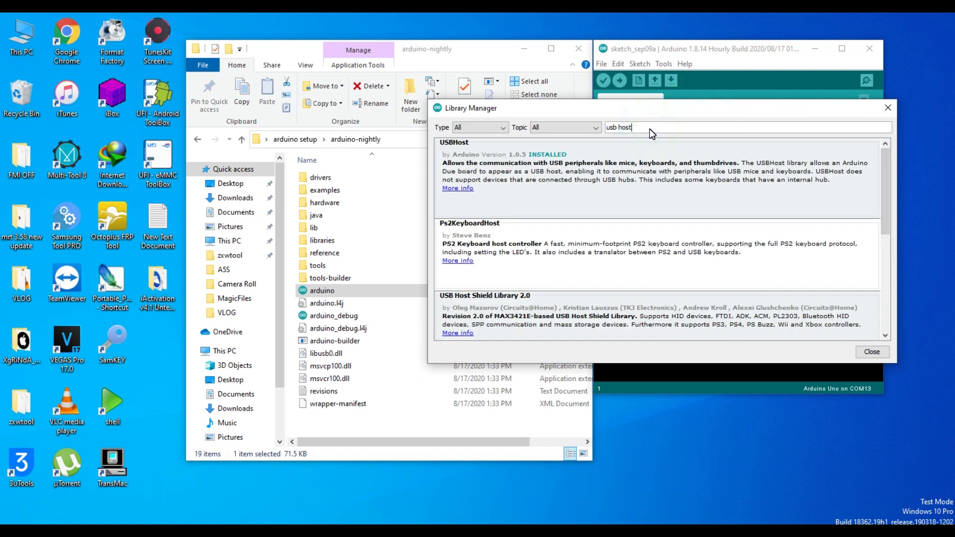
click(800, 219)
click(881, 208)
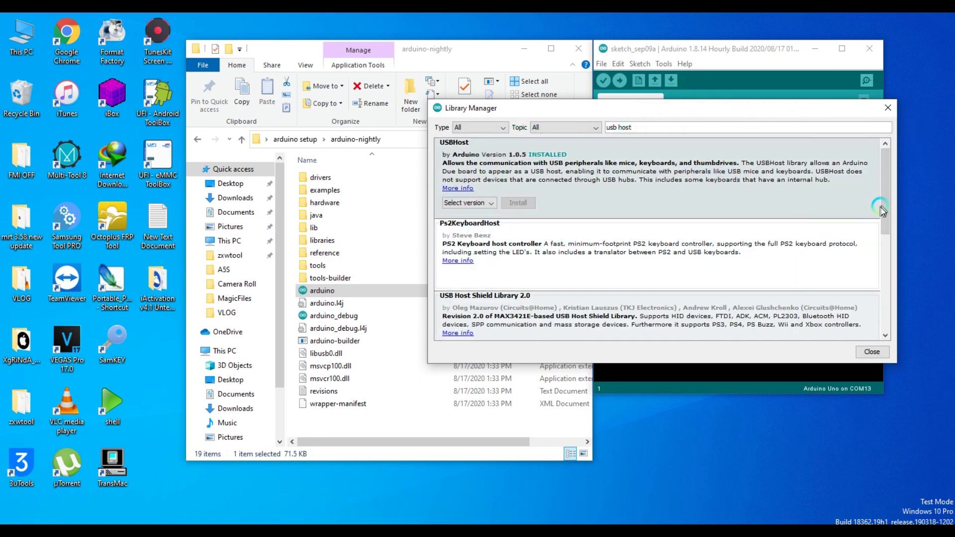
drag(886, 209, 889, 245)
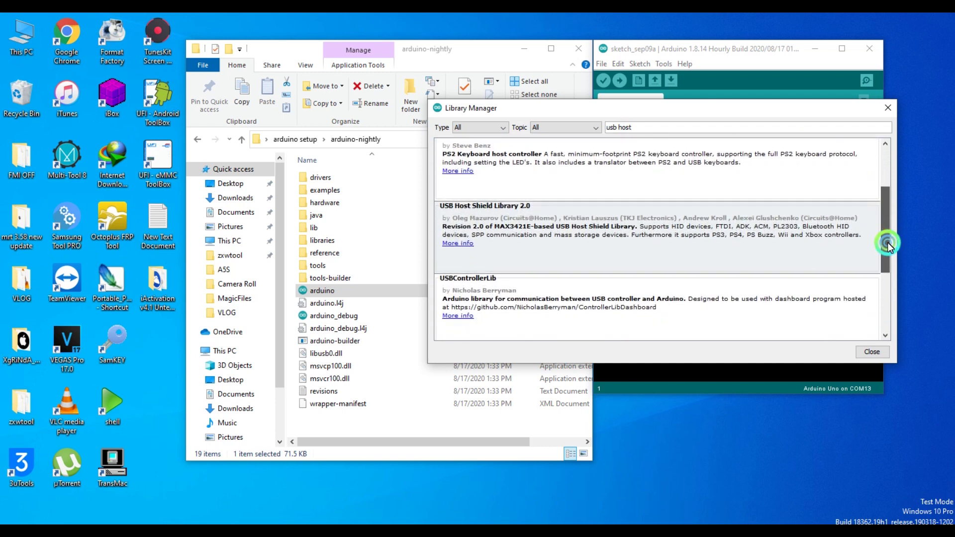
mouse_move(634, 230)
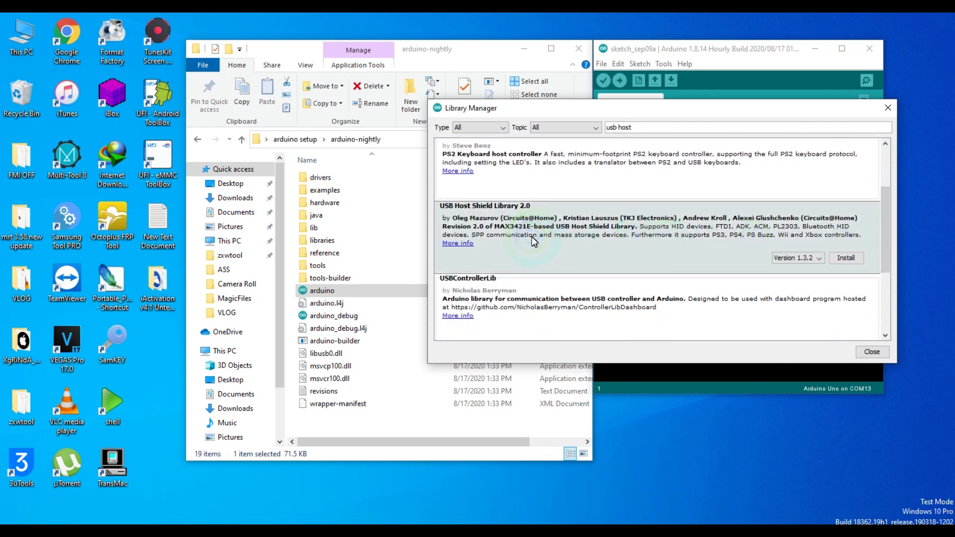
mouse_move(610, 191)
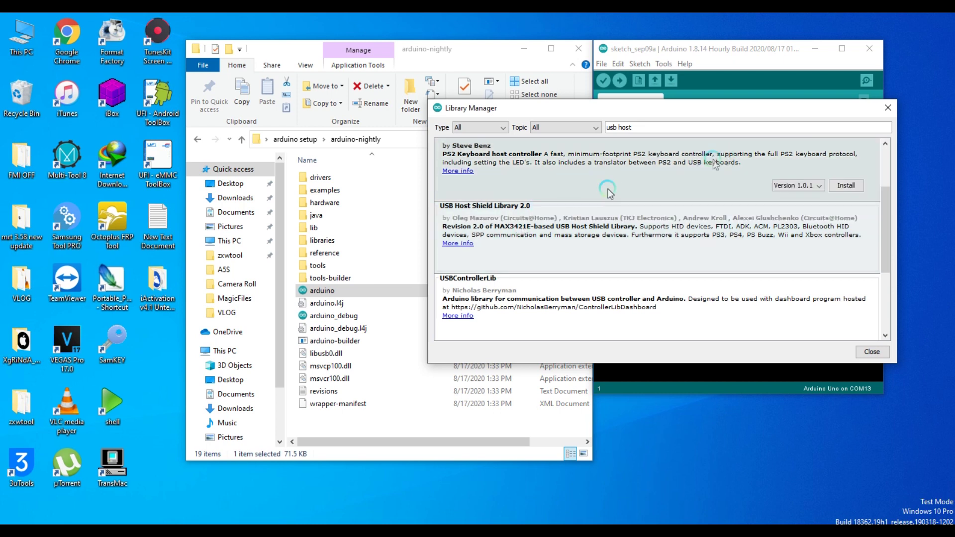
Step: Move the Library Manager aside, return to the arduino setup folder and launch the setup-x86_64 installer
drag(684, 111, 754, 97)
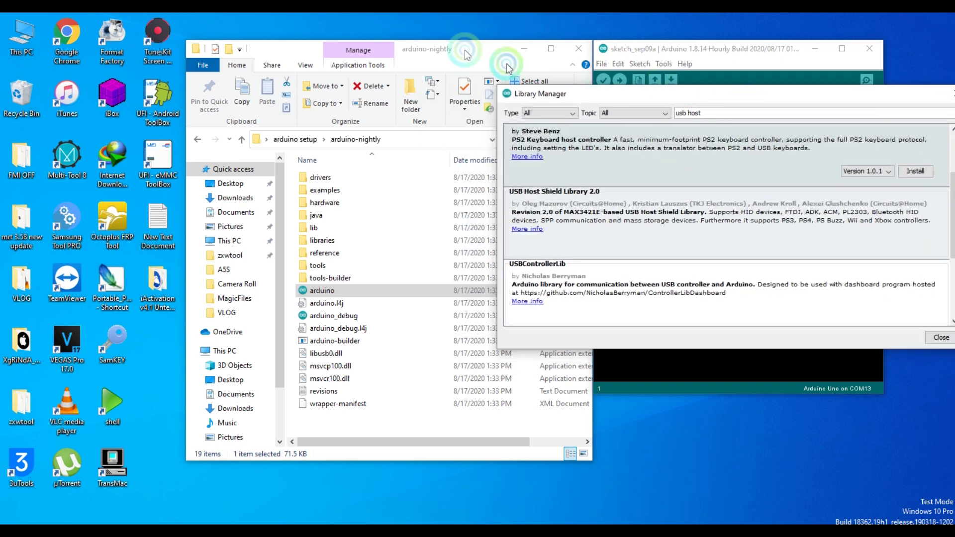
click(467, 47)
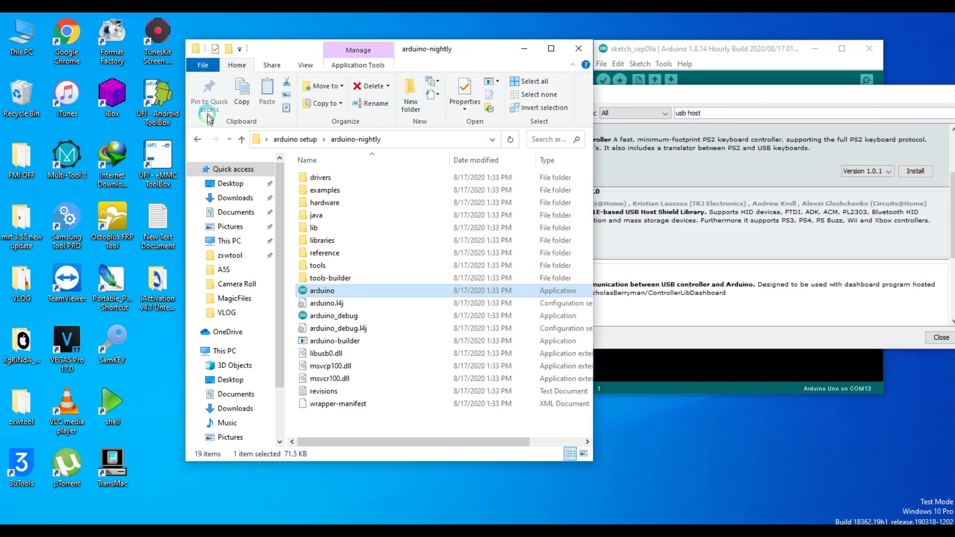
click(198, 139)
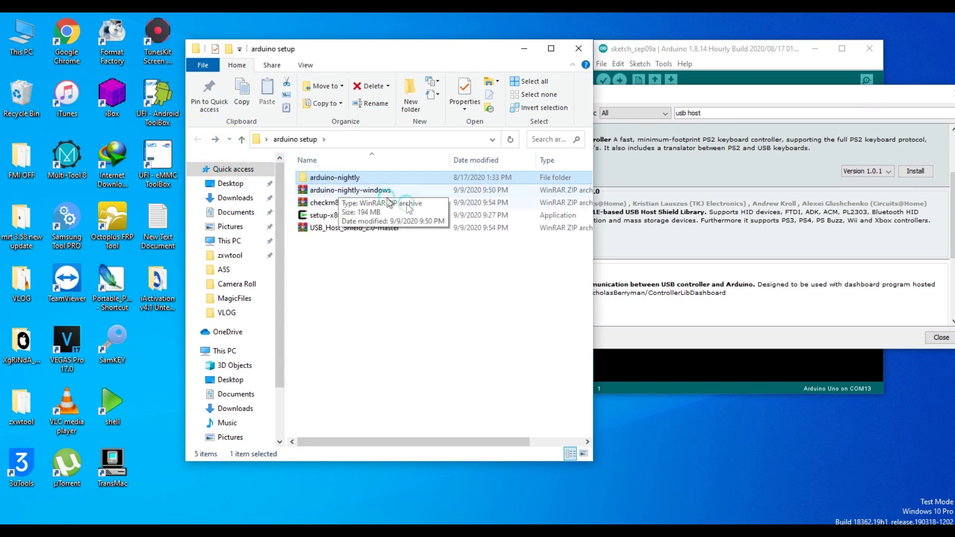
double_click(327, 217)
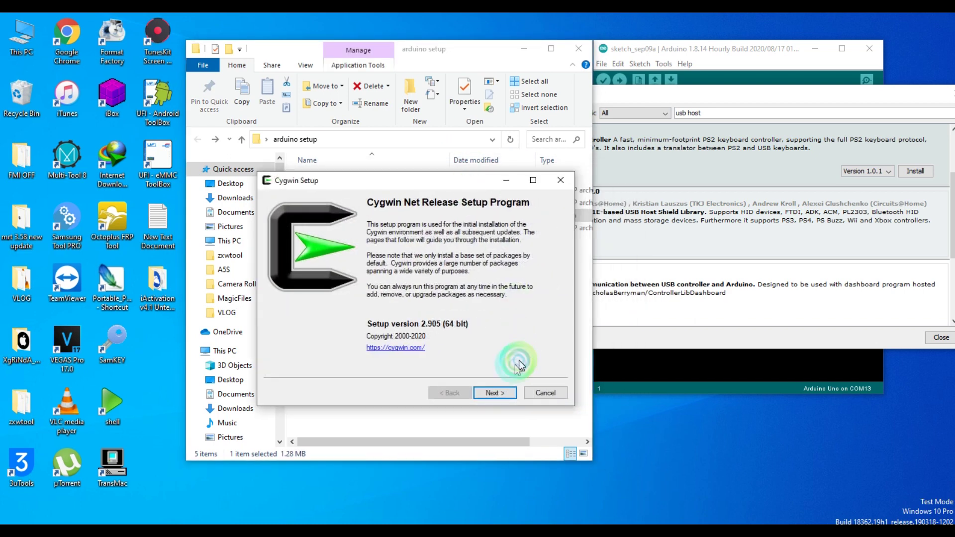
Step: Configure Cygwin Setup to install from the Internet into C:\cygwin64 for all users, using system proxy settings and the cygwin.mirror.constant.com download site
click(498, 393)
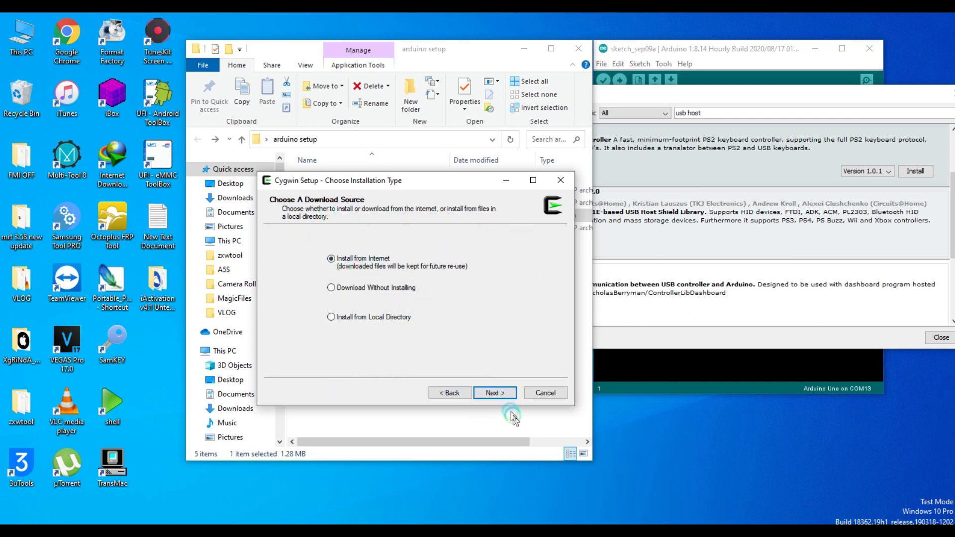
click(498, 393)
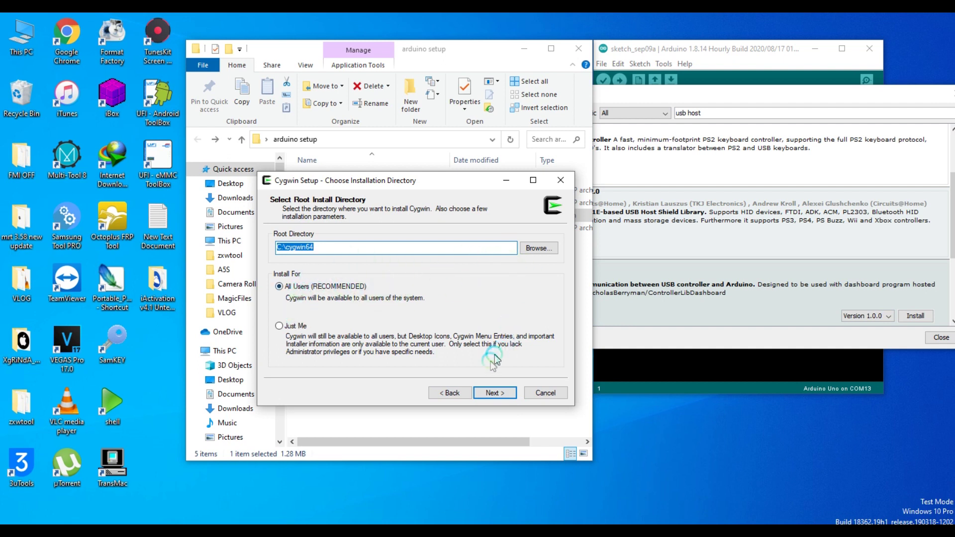
click(495, 393)
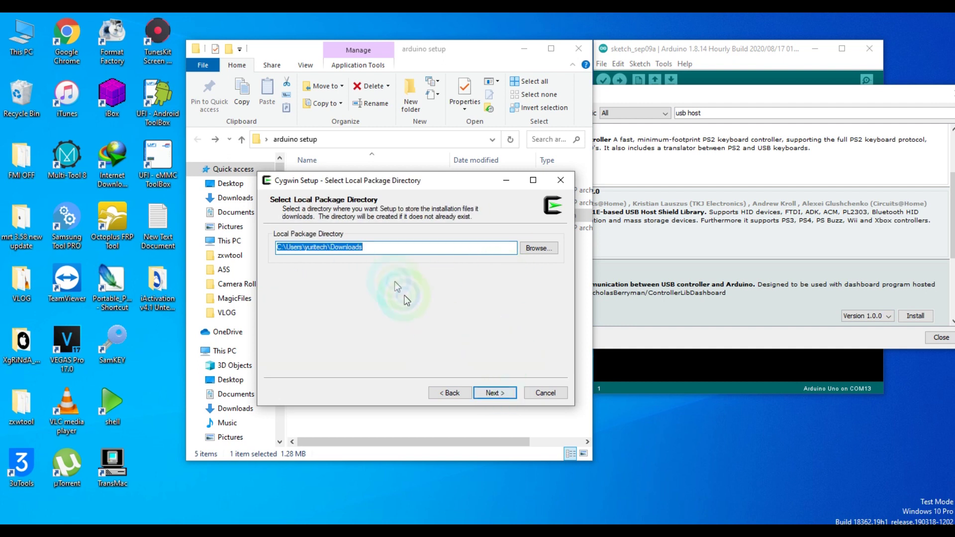
click(495, 393)
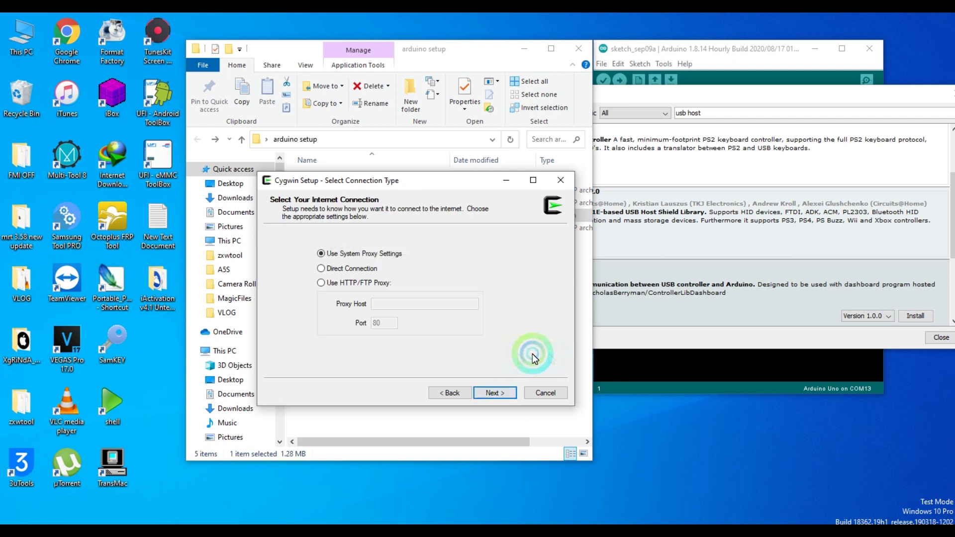
click(494, 393)
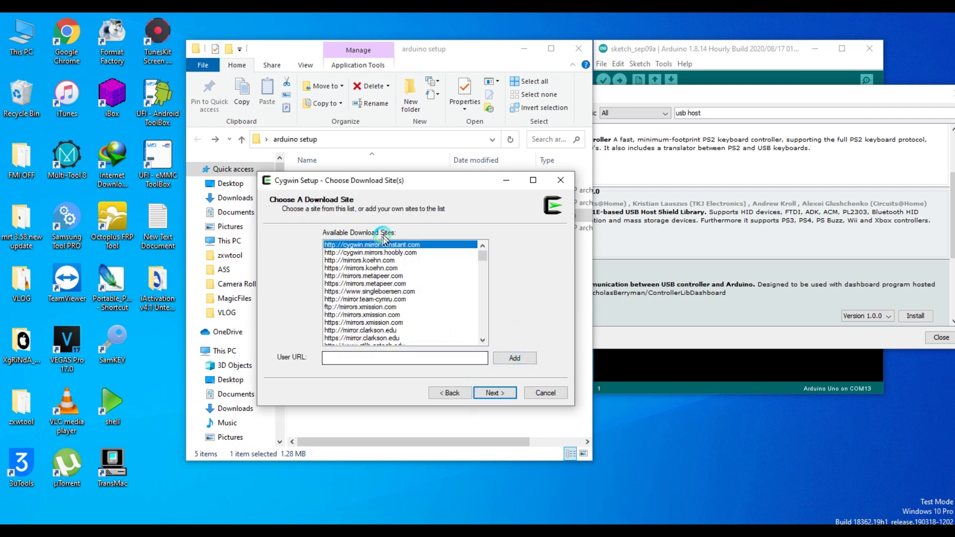
click(495, 392)
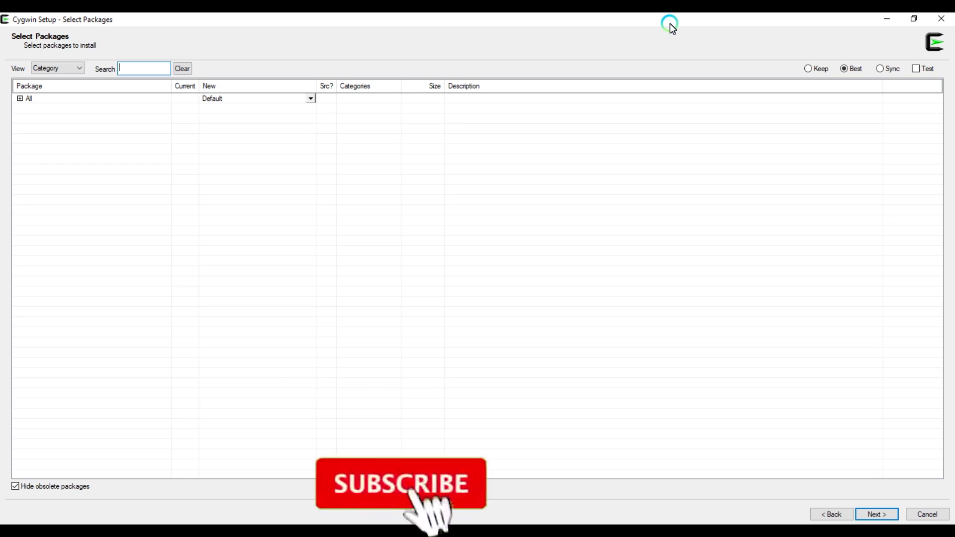
Step: Switch the package list to the Full view and search for "git"
click(78, 68)
click(69, 80)
click(148, 70)
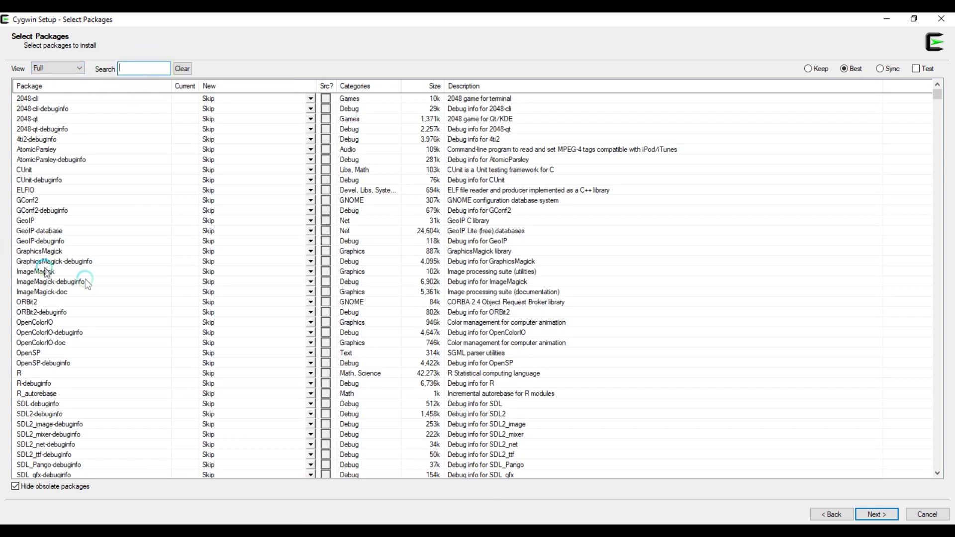
text(git)
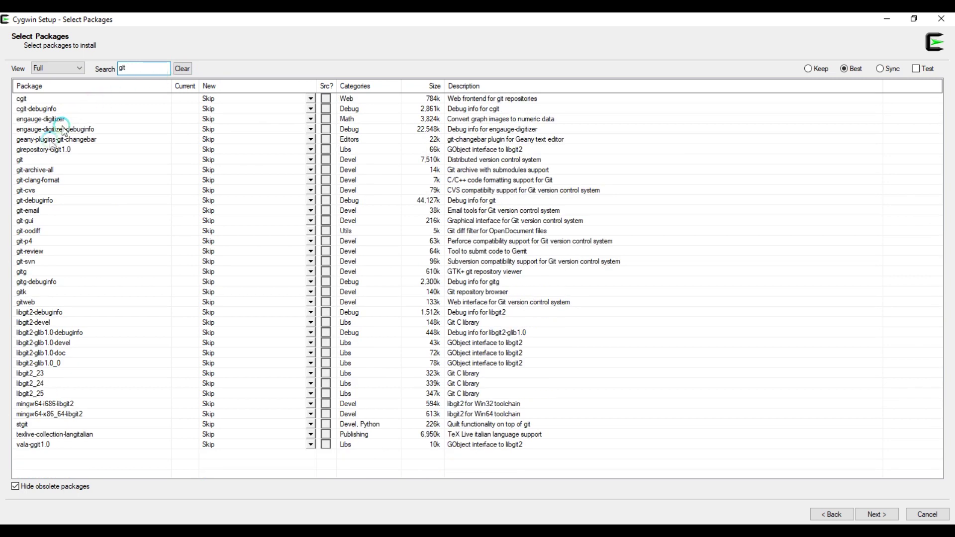
Step: Mark version 2.28.0-1 of the git package for installation and include its source
click(35, 160)
click(188, 163)
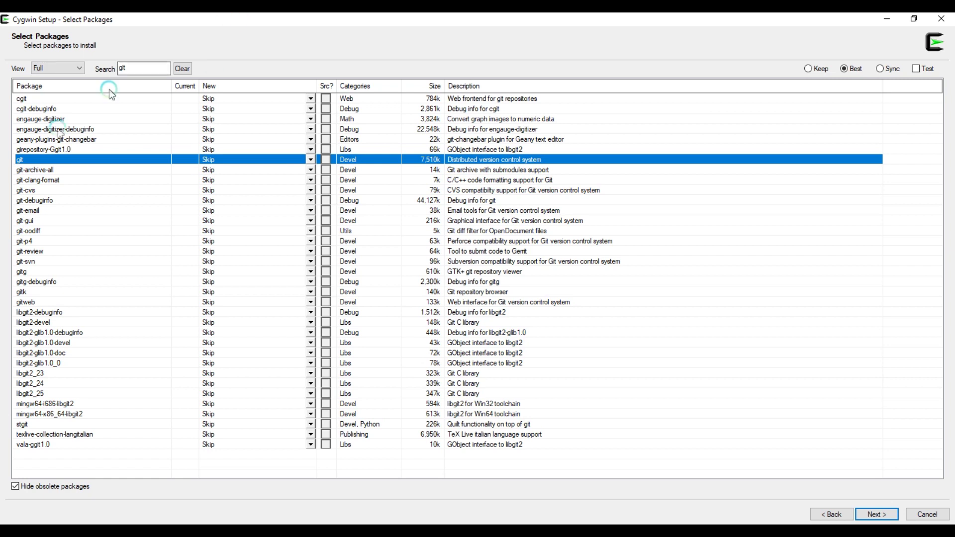
click(312, 159)
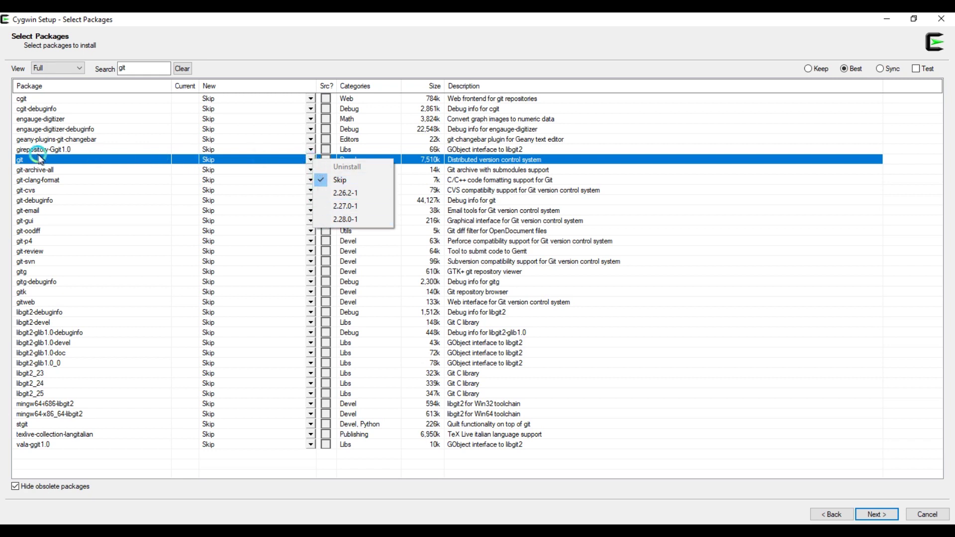
click(214, 160)
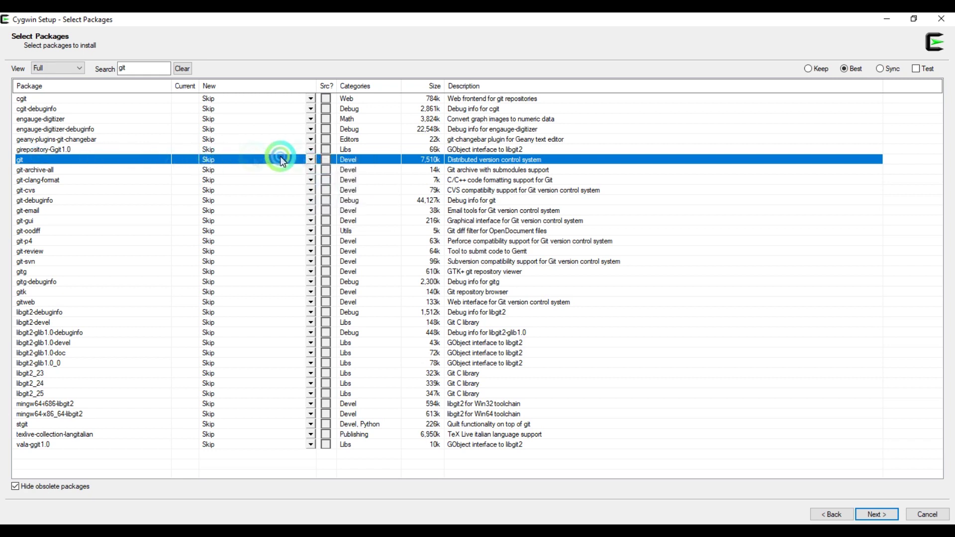
click(312, 159)
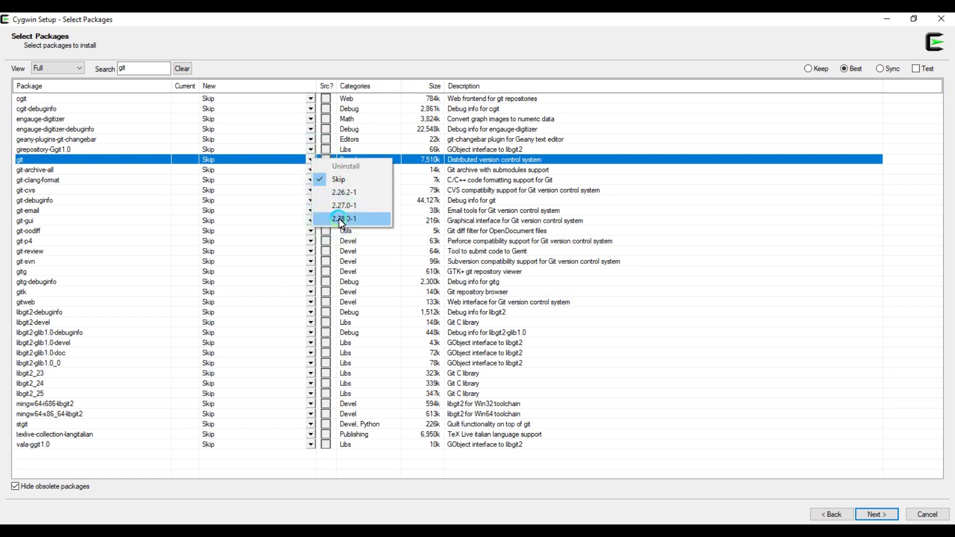
click(339, 219)
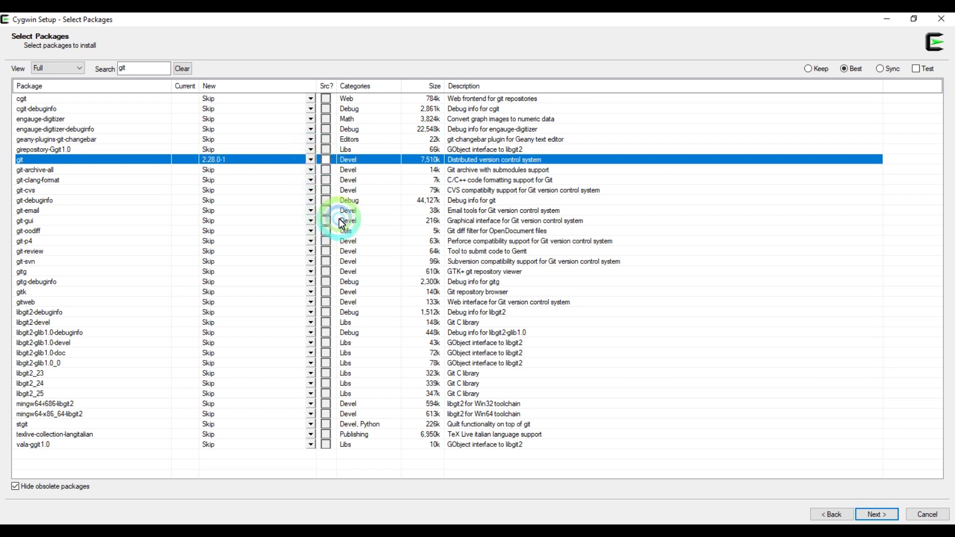
click(326, 160)
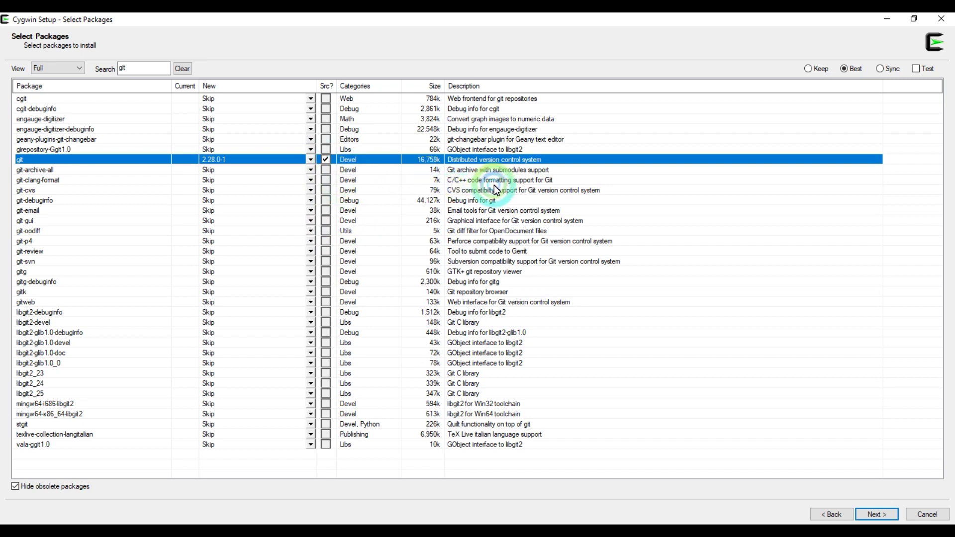
Step: Search the packages for "openss" and mark openssh version 8.3p1-1 for installation with its source included
double_click(140, 69)
key(BackSpace)
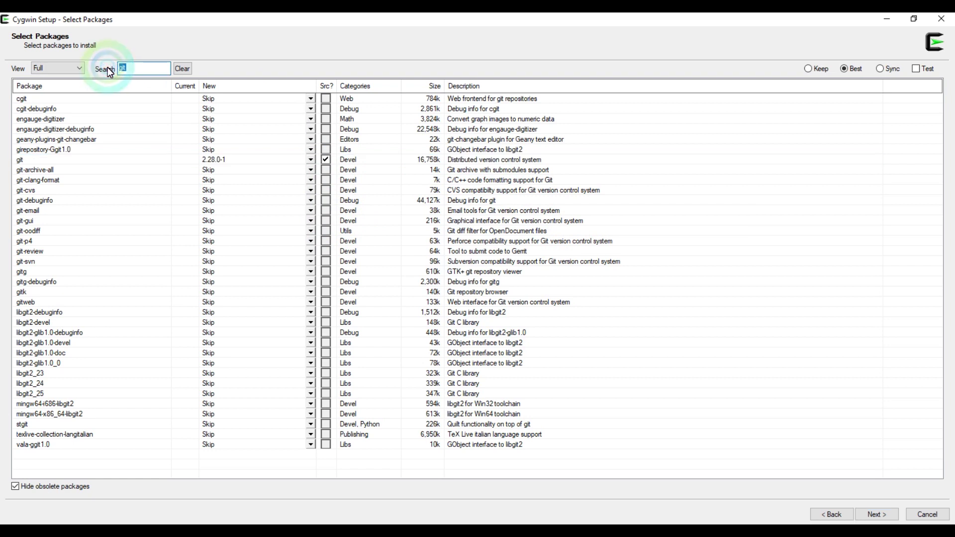
text(open)
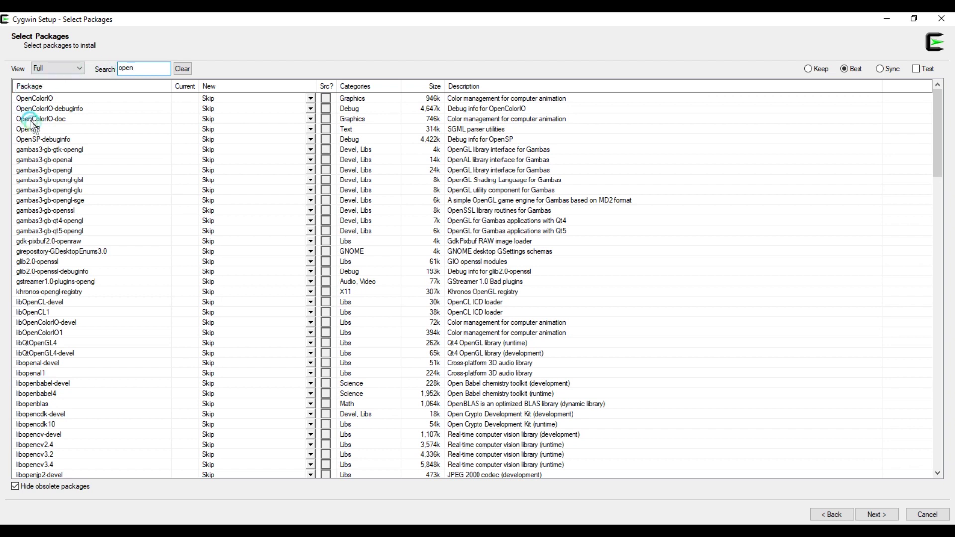
text(ss)
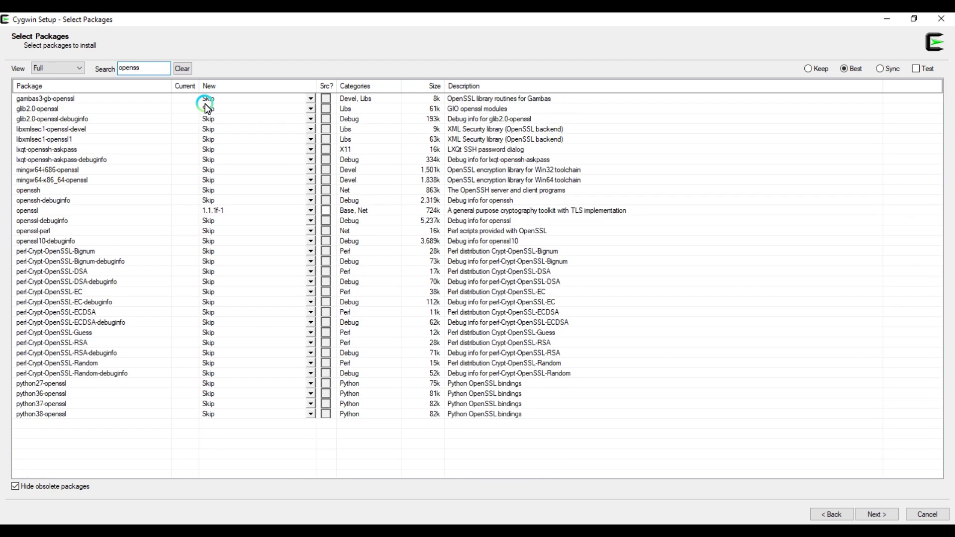
click(75, 189)
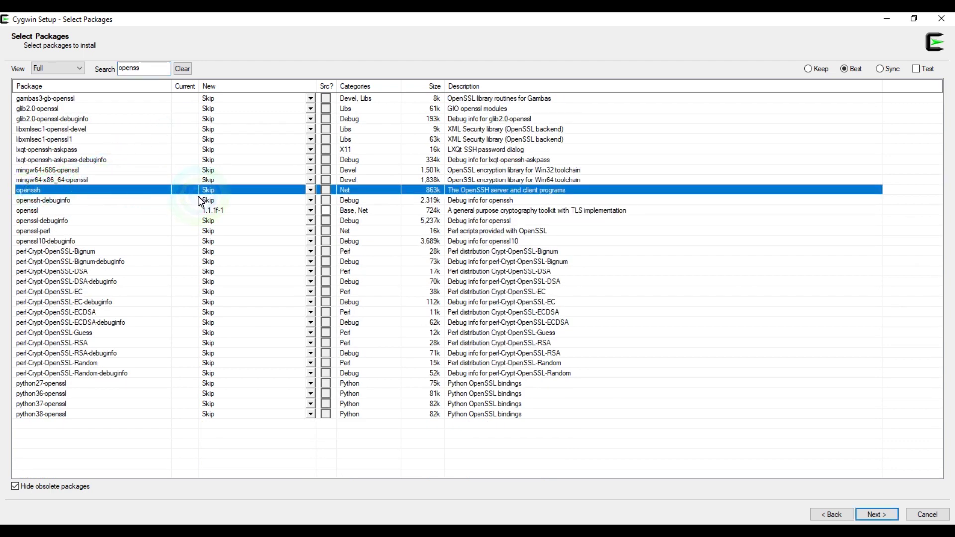
click(308, 190)
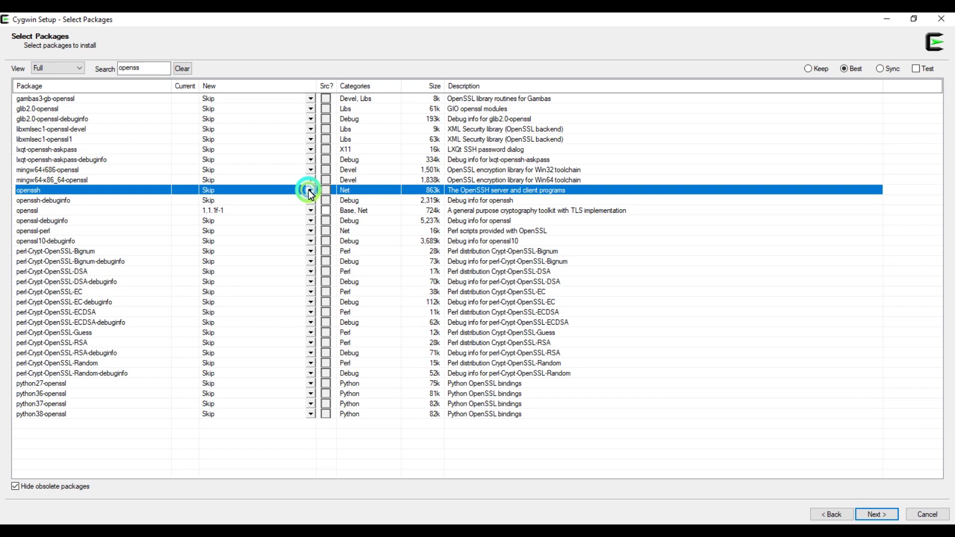
click(324, 249)
click(330, 197)
click(327, 190)
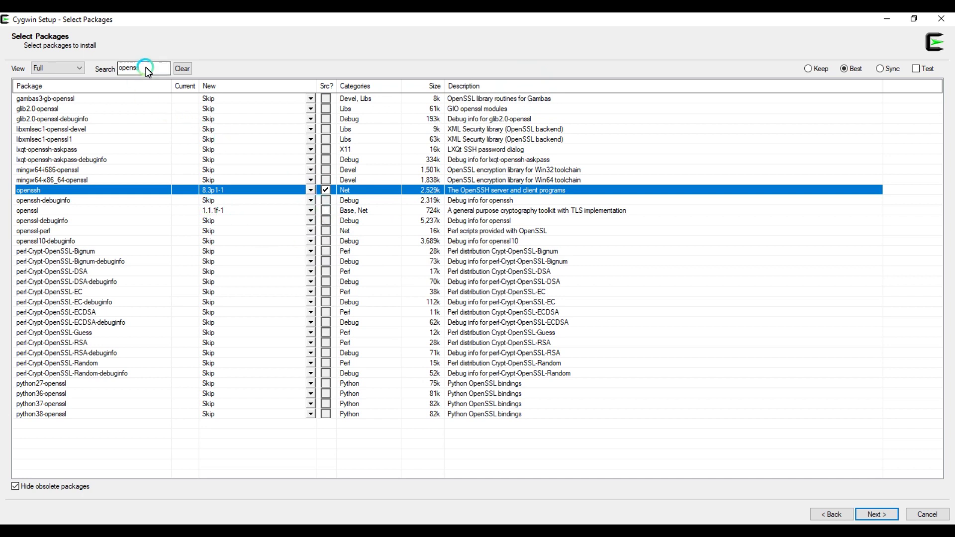
Step: Recheck the git selection in the package list, and complete the Cygwin installation with icons on the desktop and in the Start Menu
drag(145, 68, 90, 70)
text(git)
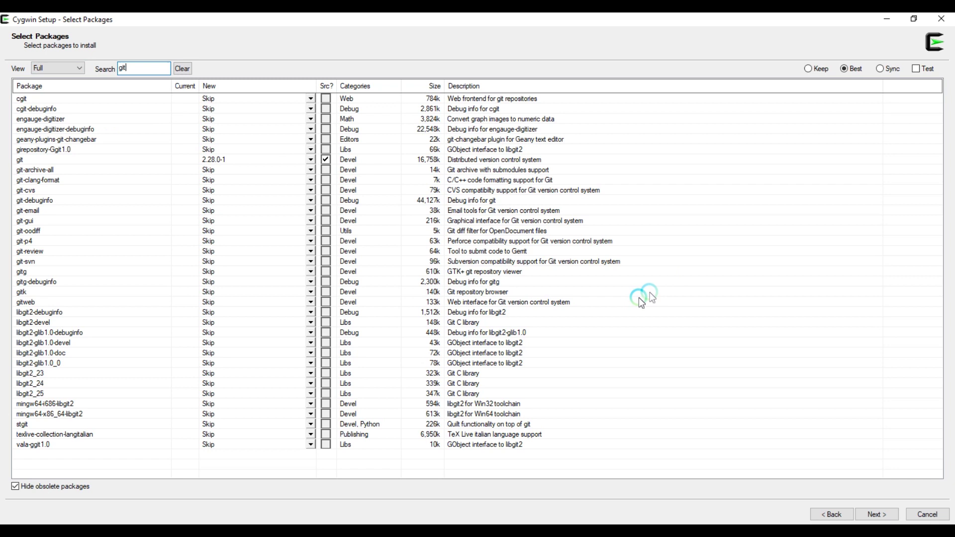
click(876, 515)
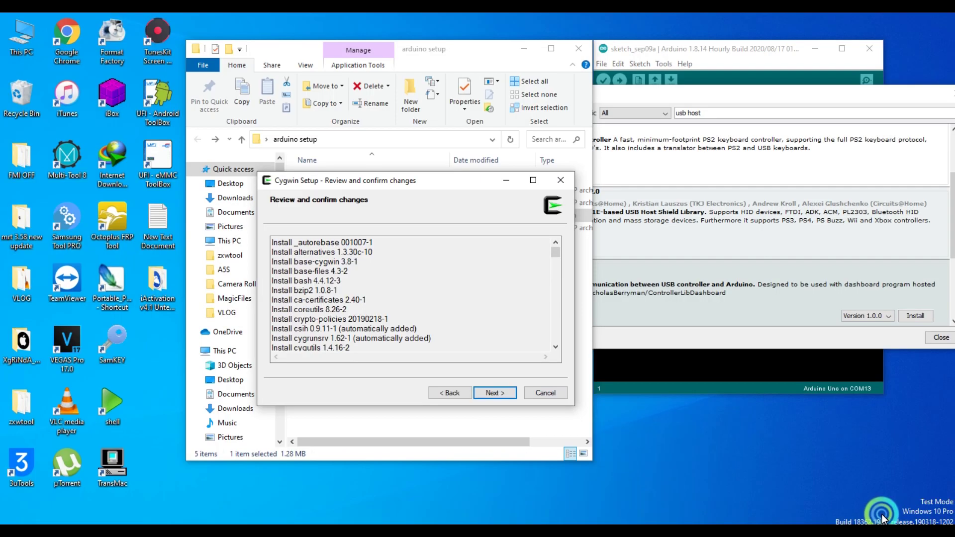
click(503, 392)
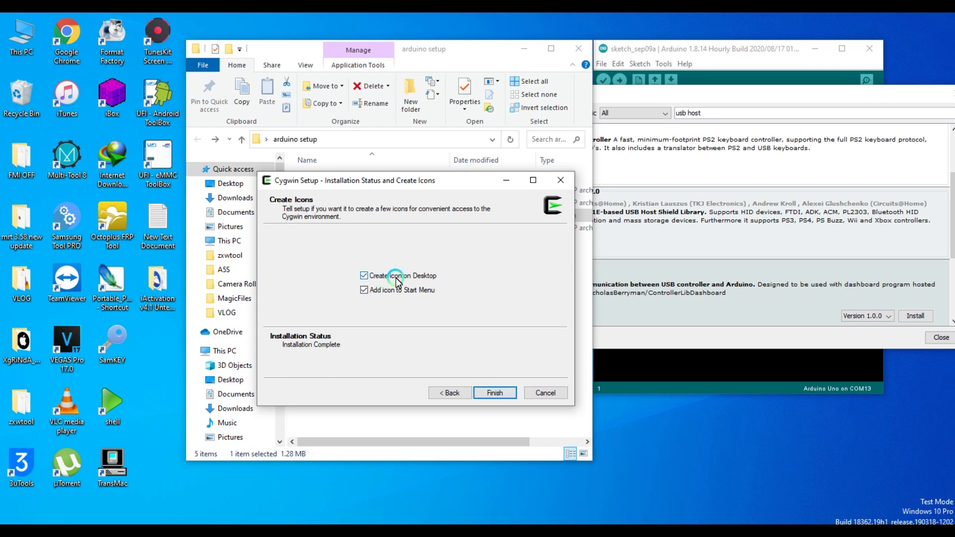
click(492, 393)
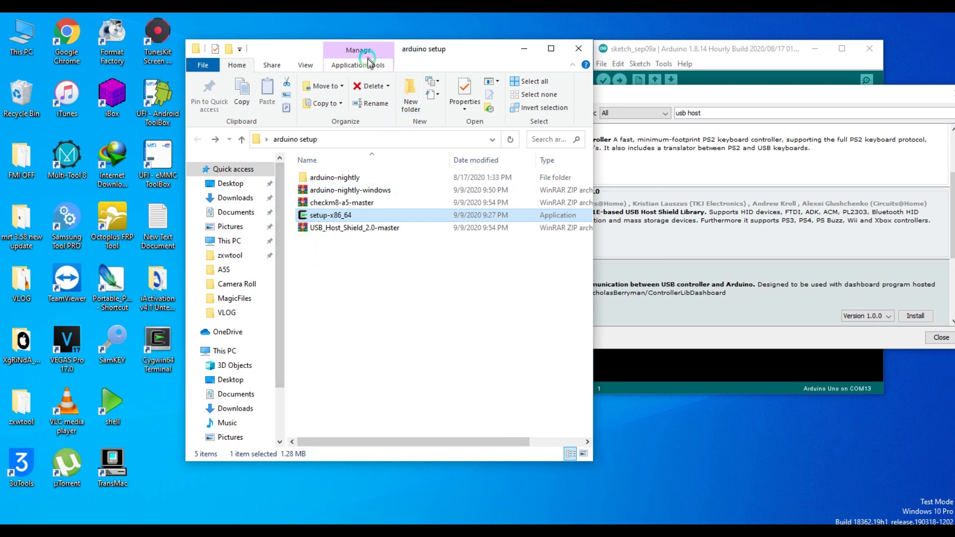
drag(487, 54, 494, 90)
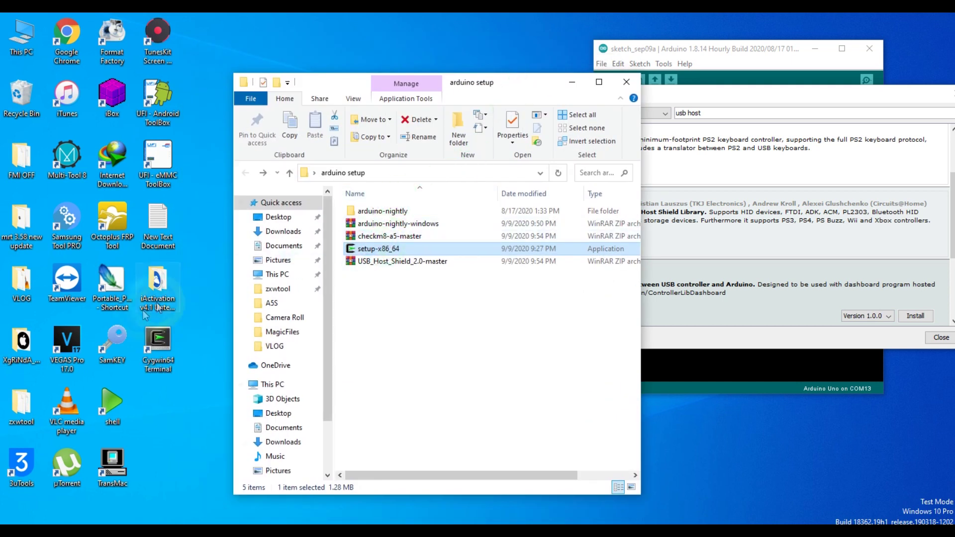
Step: Extract the checkm8-a5-master archive directly into the arduino setup folder
click(159, 348)
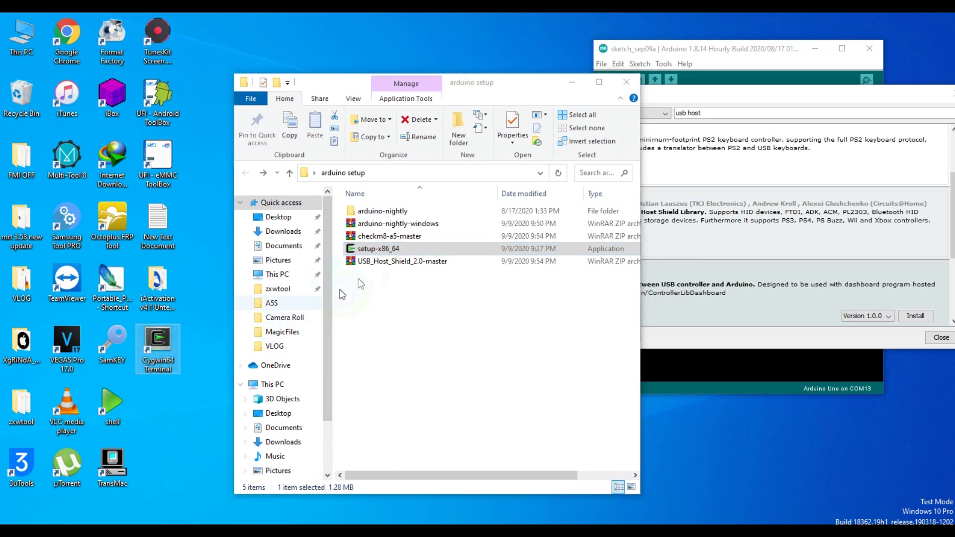
click(401, 237)
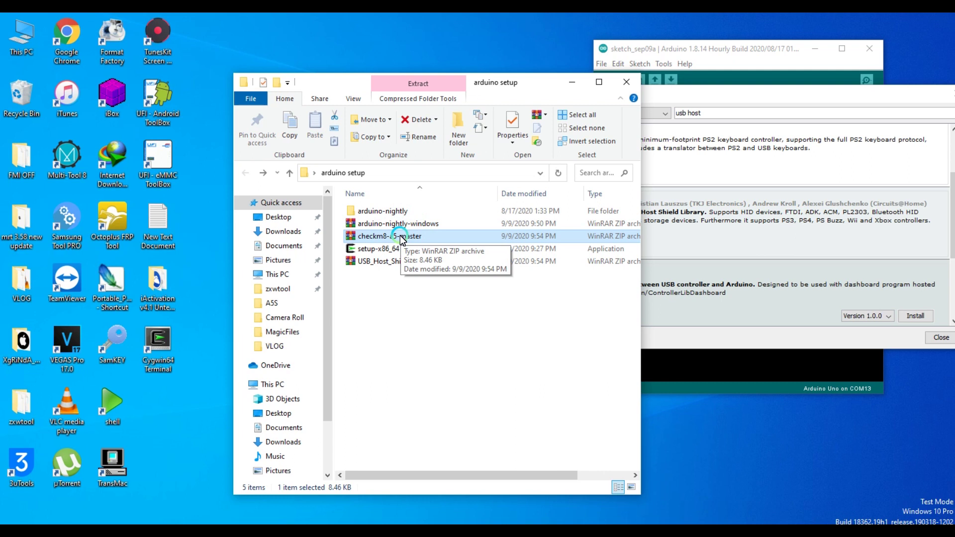
right_click(402, 238)
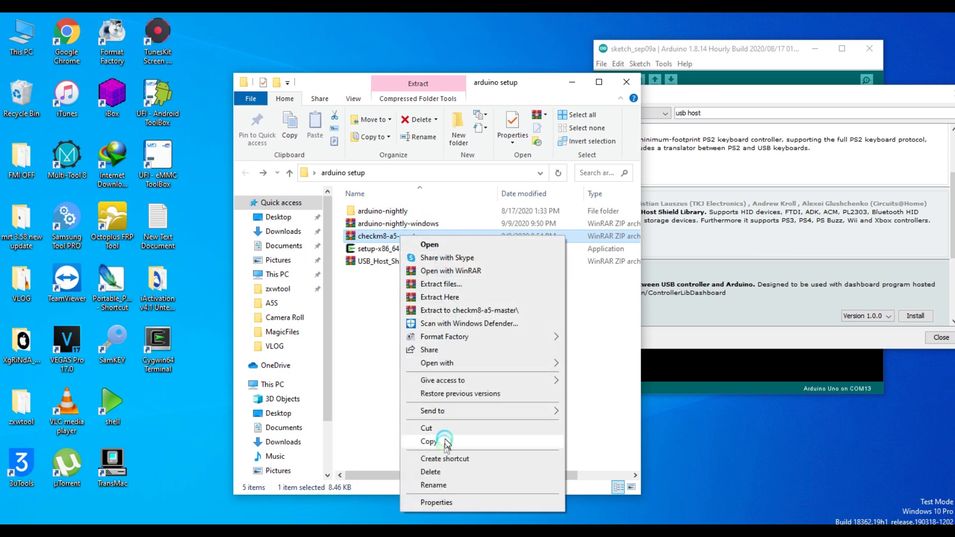
click(465, 297)
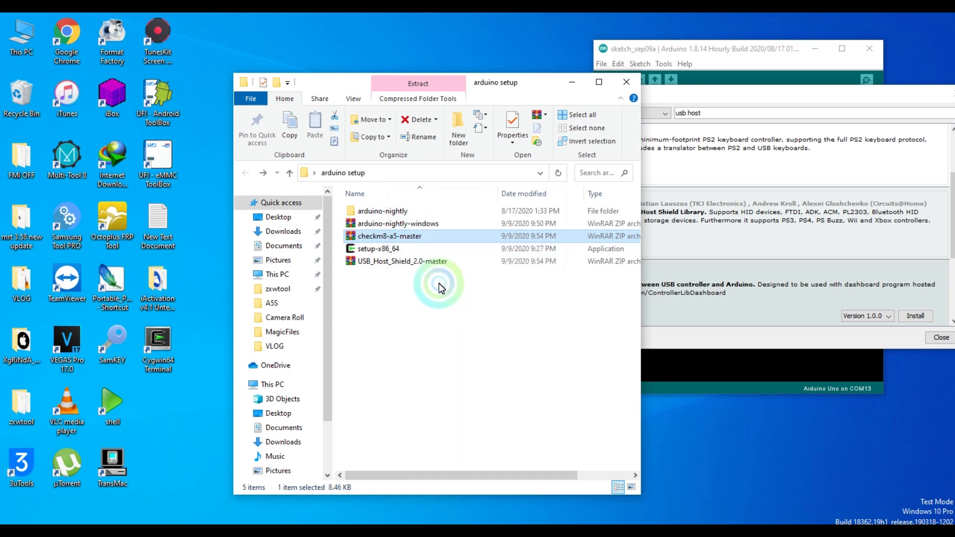
Step: Move the extracted checkm8-a5-master folder from the arduino setup folder to the desktop
click(395, 225)
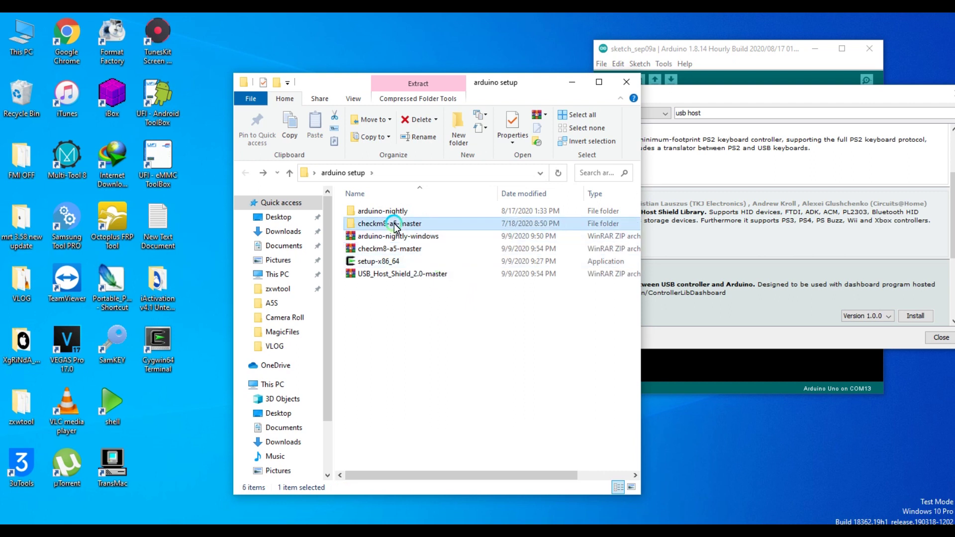
right_click(395, 225)
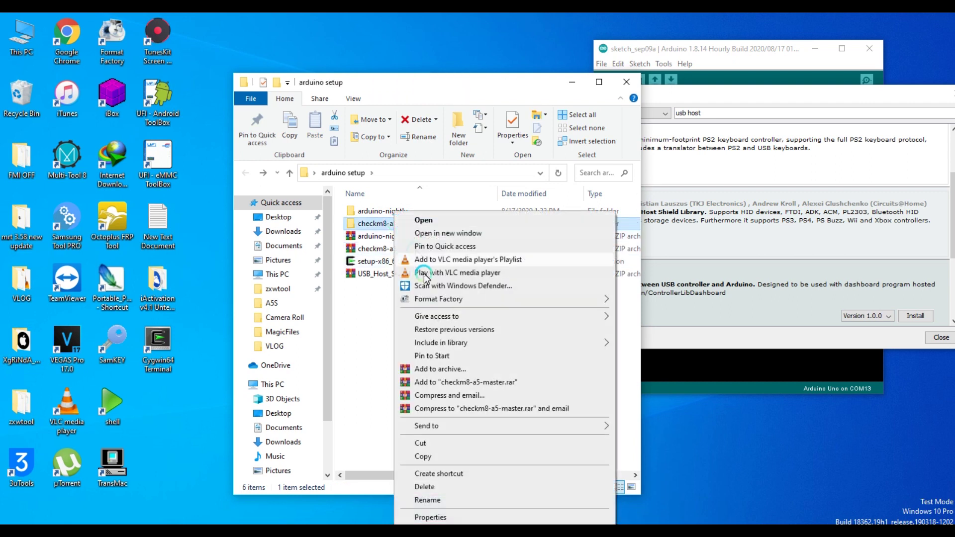
click(447, 80)
drag(459, 79, 576, 71)
drag(507, 219, 193, 415)
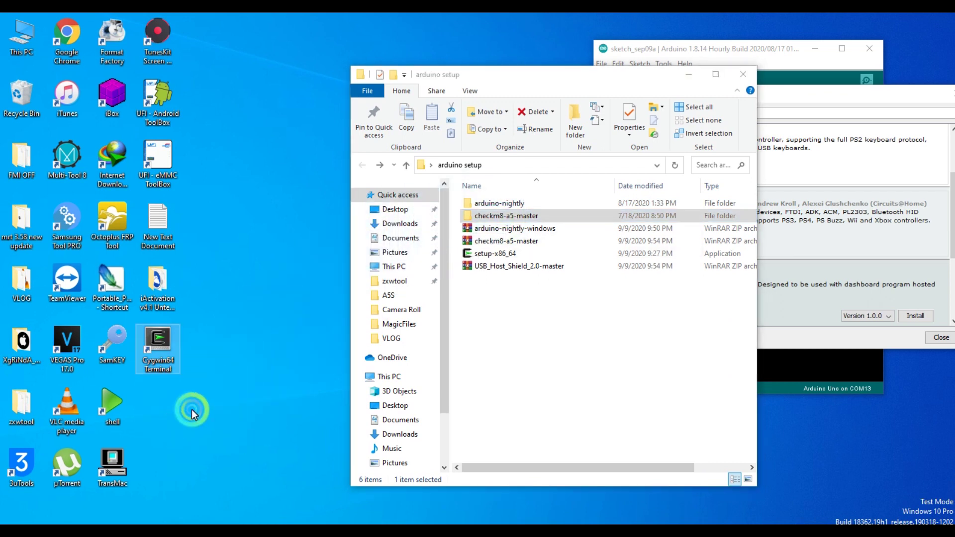
Step: Rename the checkm8-a5-master folder on the desktop as checkm8-a5
right_click(167, 410)
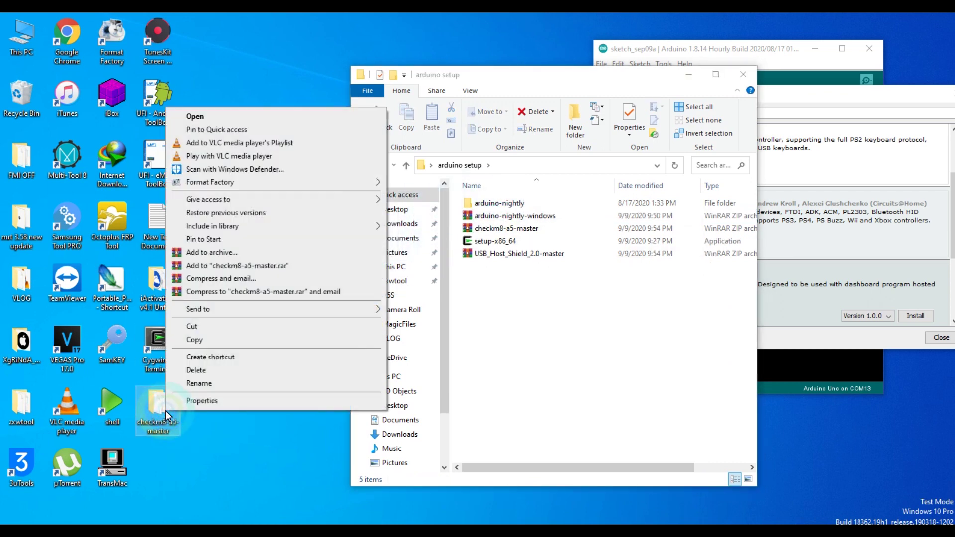
click(198, 383)
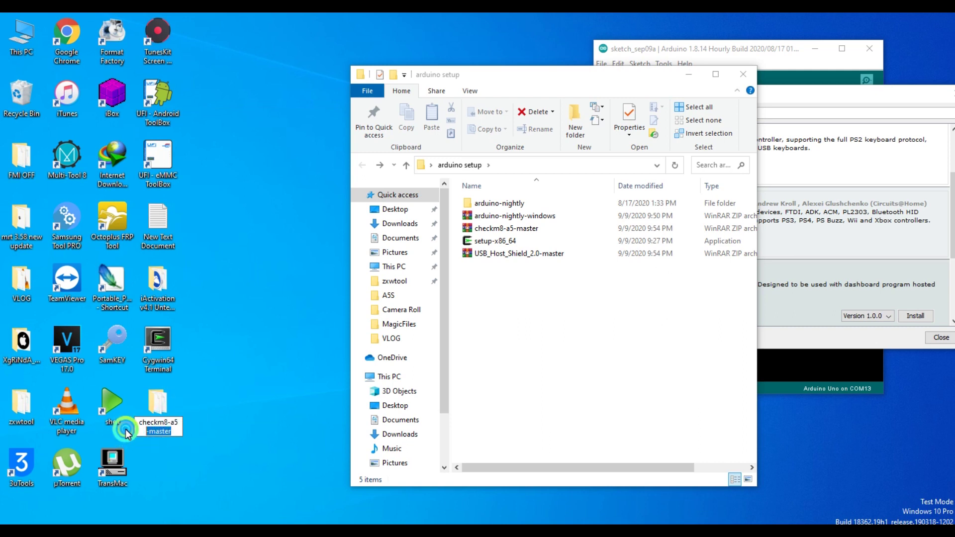
key(BackSpace)
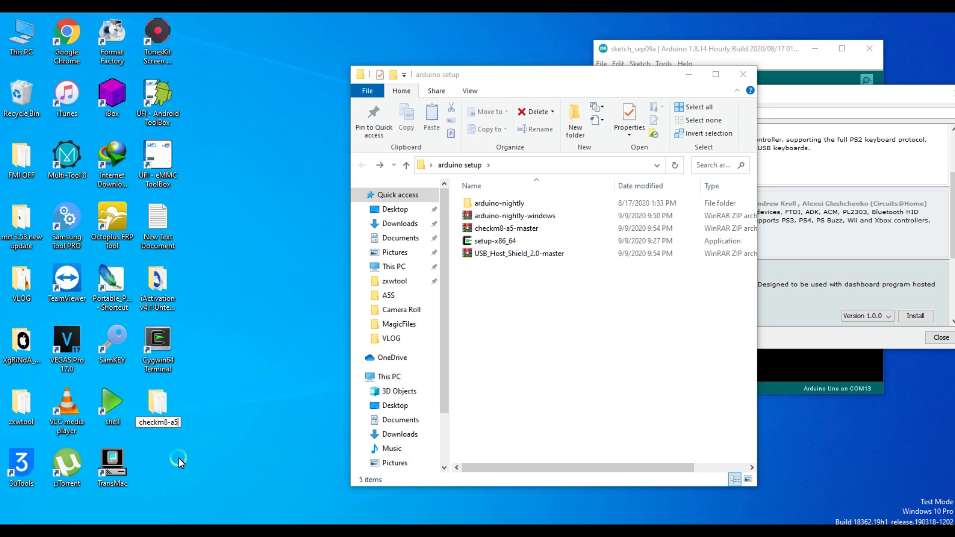
key(Return)
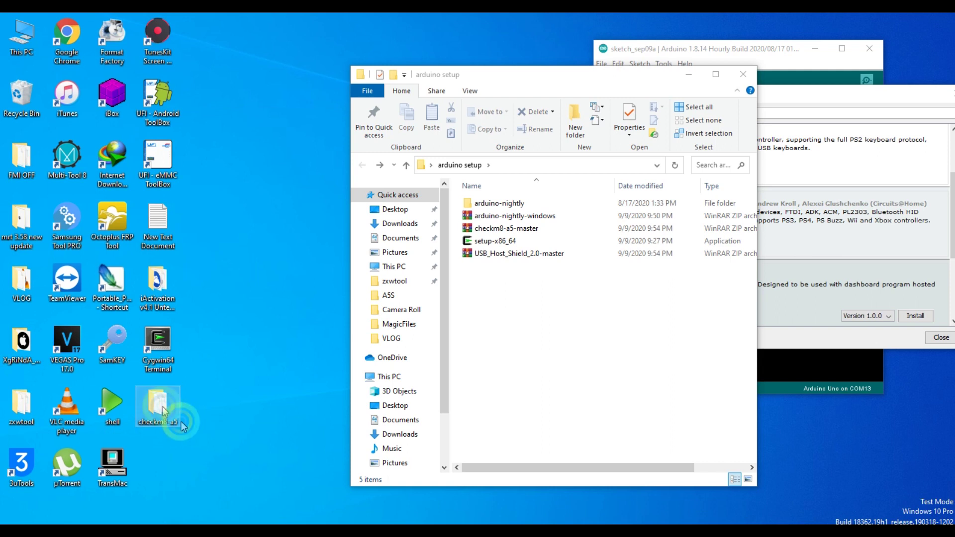
Step: Reposition the arduino setup window and close the Arduino Library Manager
drag(613, 84, 513, 47)
click(432, 466)
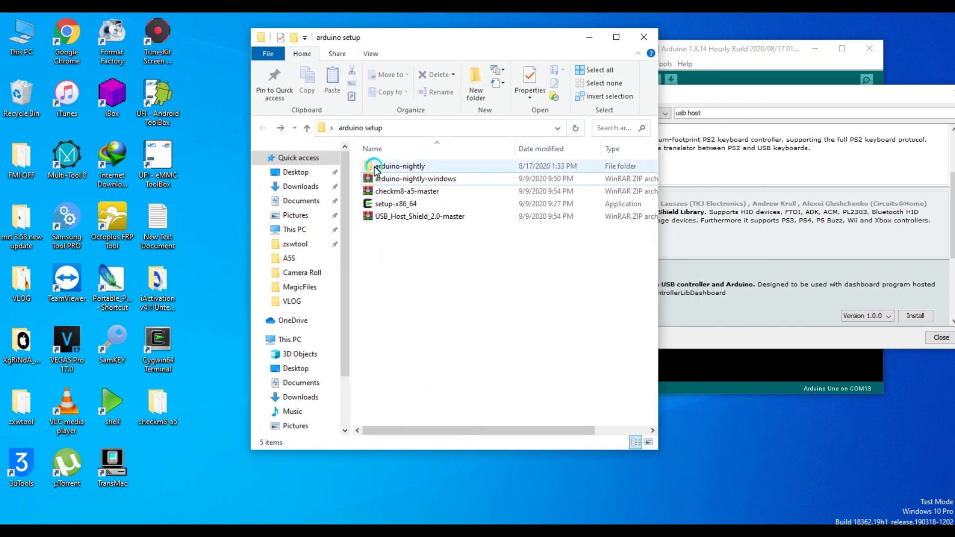
click(450, 281)
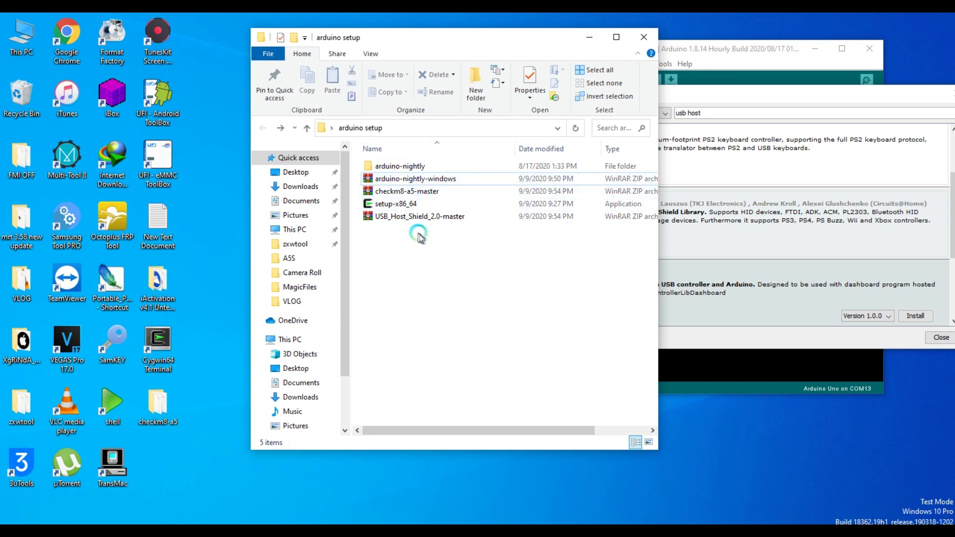
click(788, 96)
drag(787, 96, 579, 174)
click(752, 173)
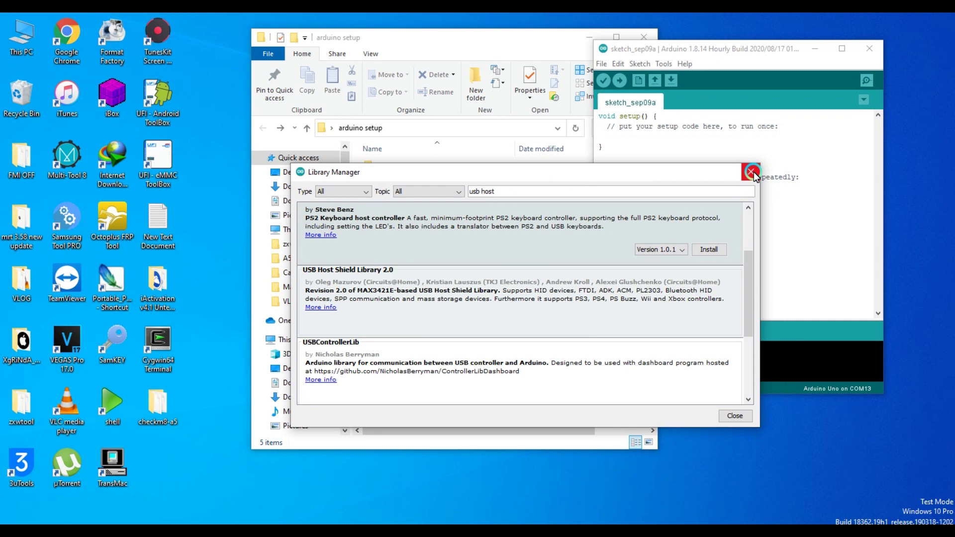
click(749, 173)
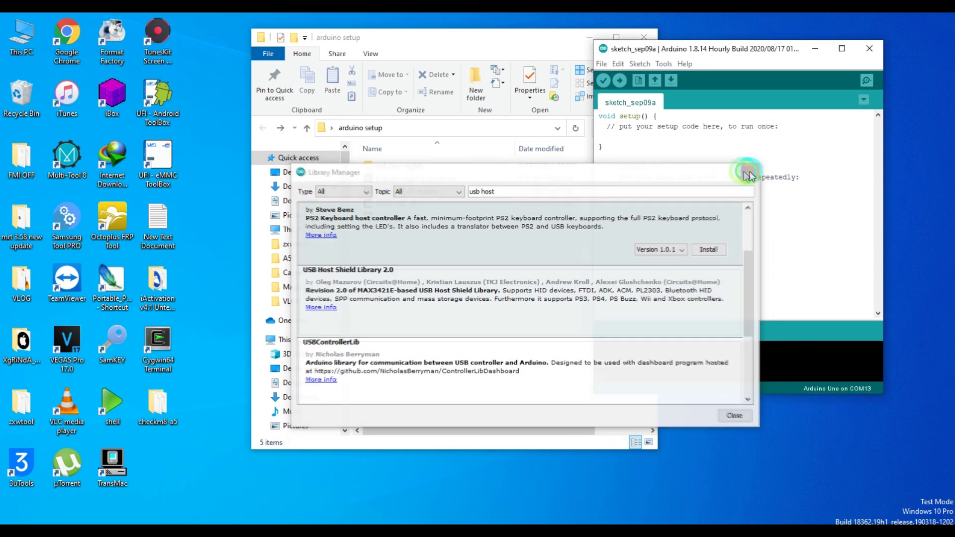
click(443, 364)
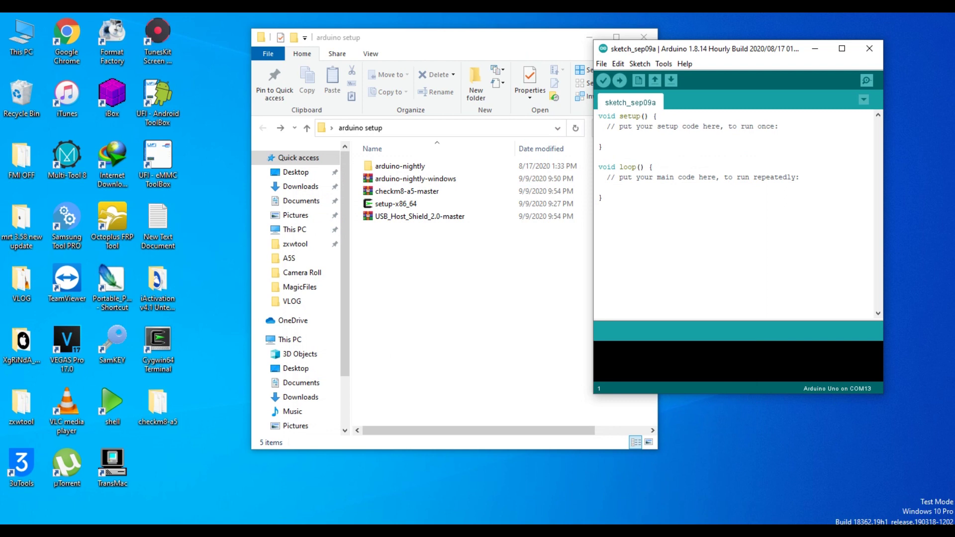
Step: Switch to Chrome, open the synackuk/checkm8-a5 GitHub page, and copy the USB Host Library Rev. 2.0 installation and patching section with its commands
click(366, 530)
click(298, 44)
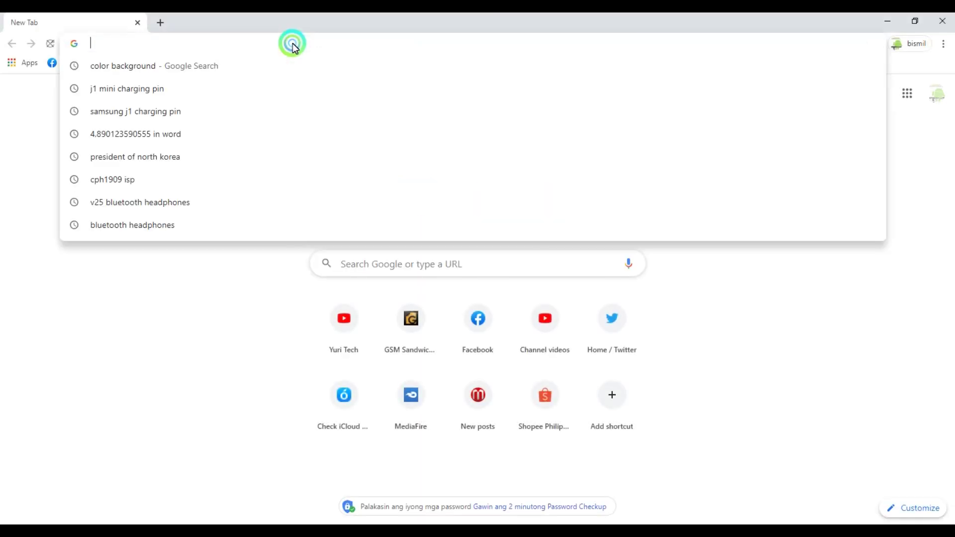
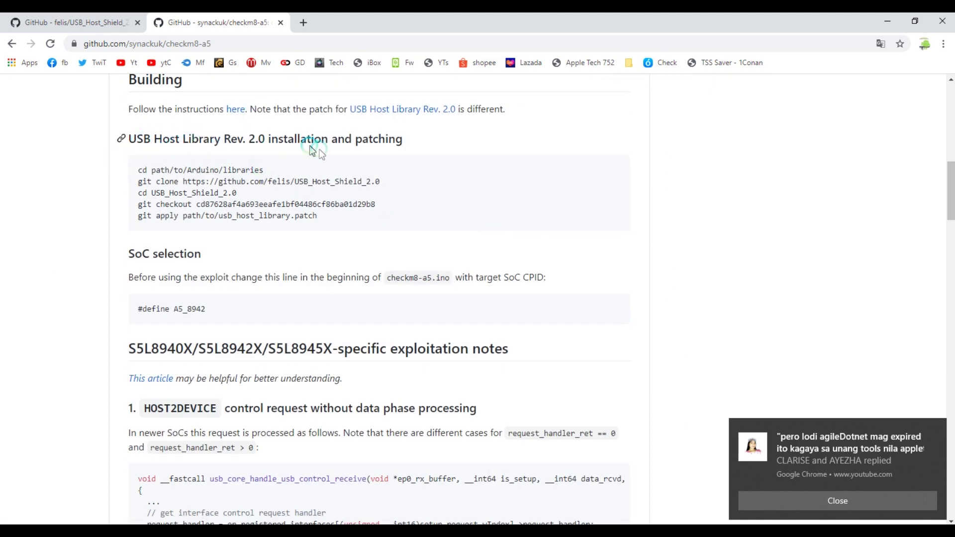
drag(322, 218, 124, 140)
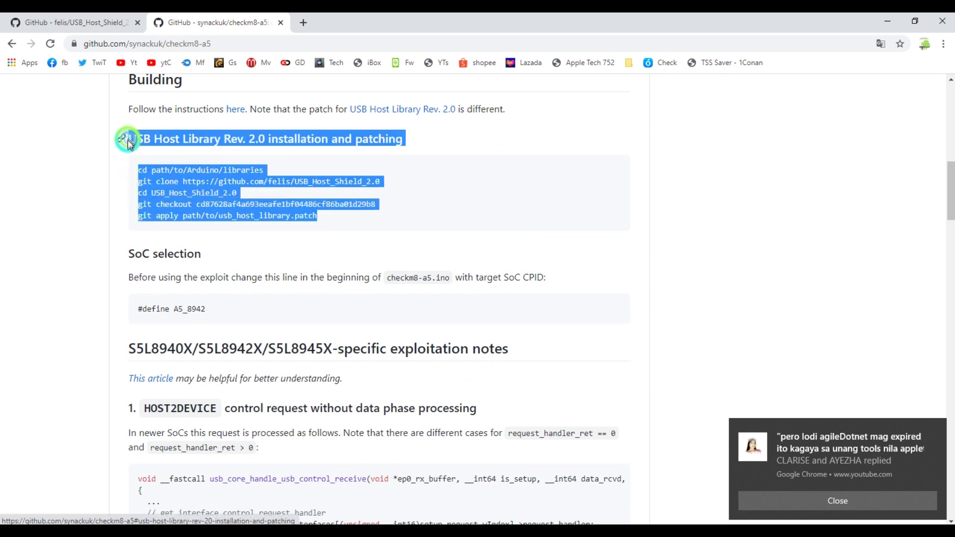
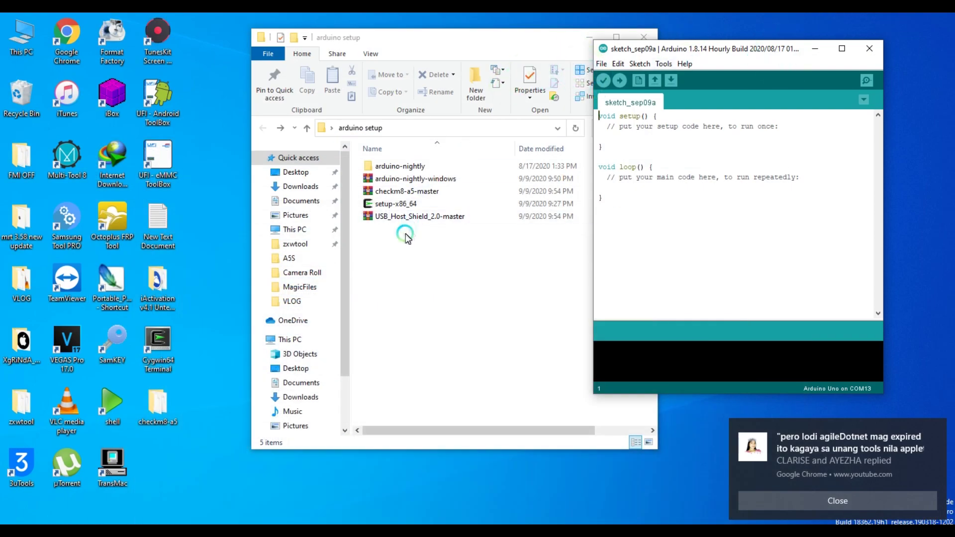
Step: Create a new text document named "command" in the arduino setup folder
right_click(380, 241)
click(410, 385)
click(582, 358)
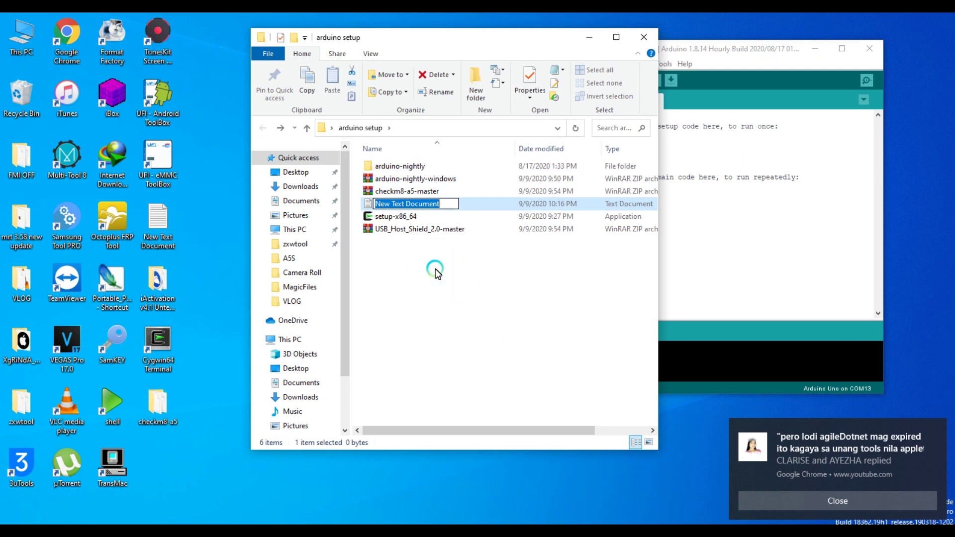
text(command)
click(435, 269)
Step: Paste the copied USB Host Library installation and patching commands into the command text file, then save and close it
double_click(393, 203)
right_click(321, 139)
click(348, 188)
drag(340, 26, 456, 172)
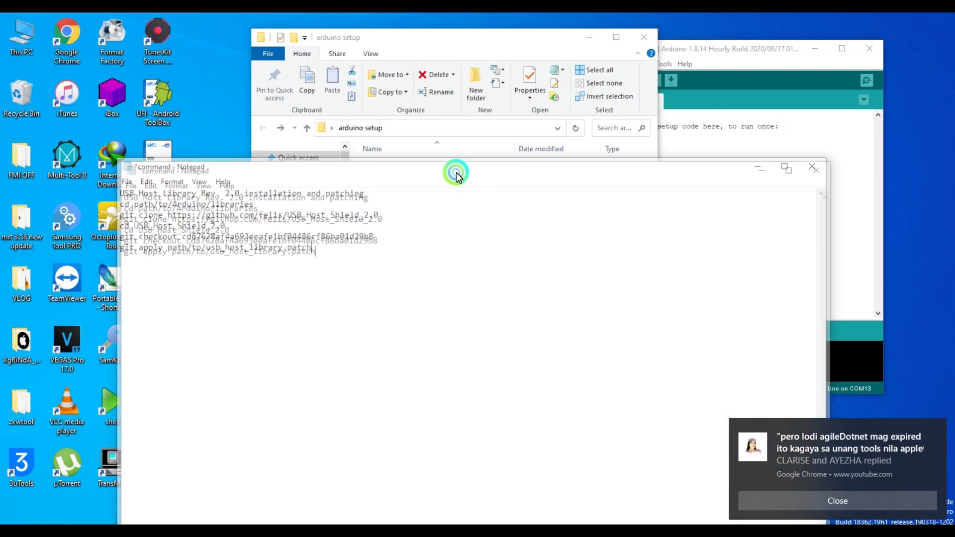
click(822, 174)
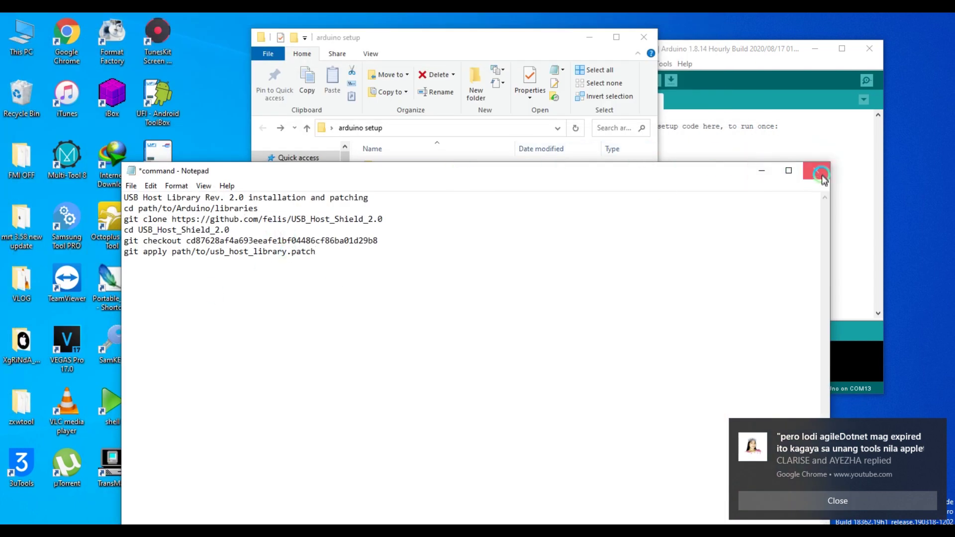
click(448, 286)
Step: Reopen the command text file, close the arduino setup folder, and move the Arduino and Notepad windows clear of the desktop icons
double_click(405, 204)
click(643, 37)
click(701, 81)
click(764, 86)
drag(758, 44, 830, 55)
drag(478, 167, 608, 98)
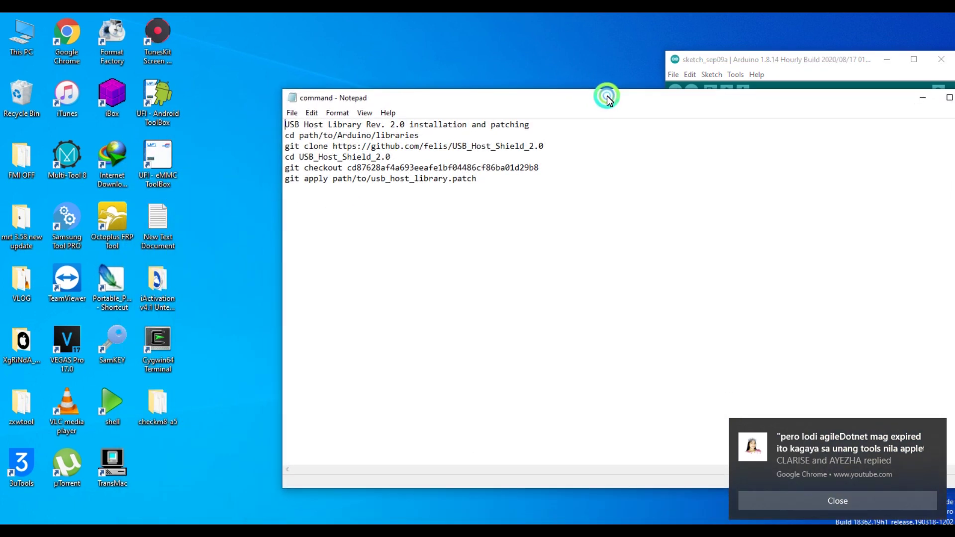
drag(465, 98, 530, 85)
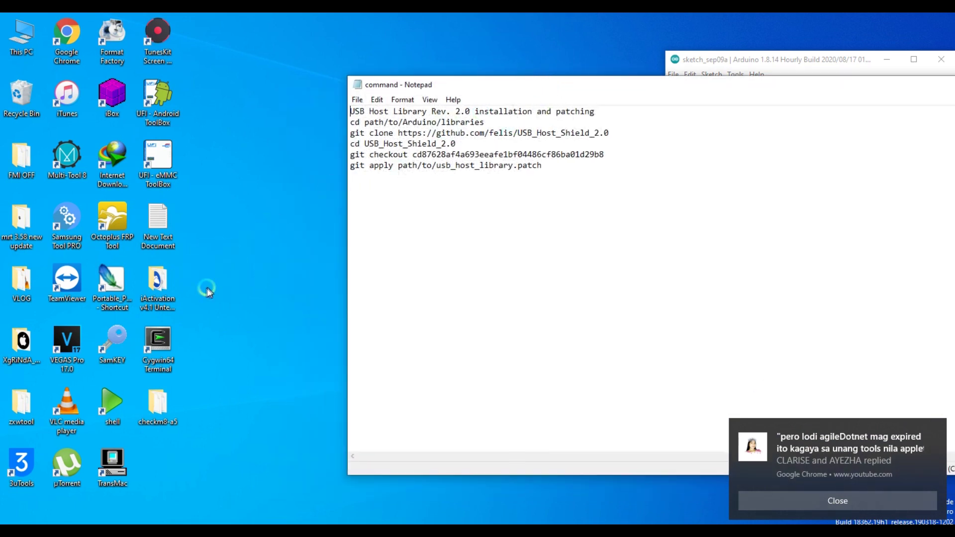
Step: Launch the Cygwin64 Terminal and place the Notepad command list beside it so both are readable
double_click(161, 338)
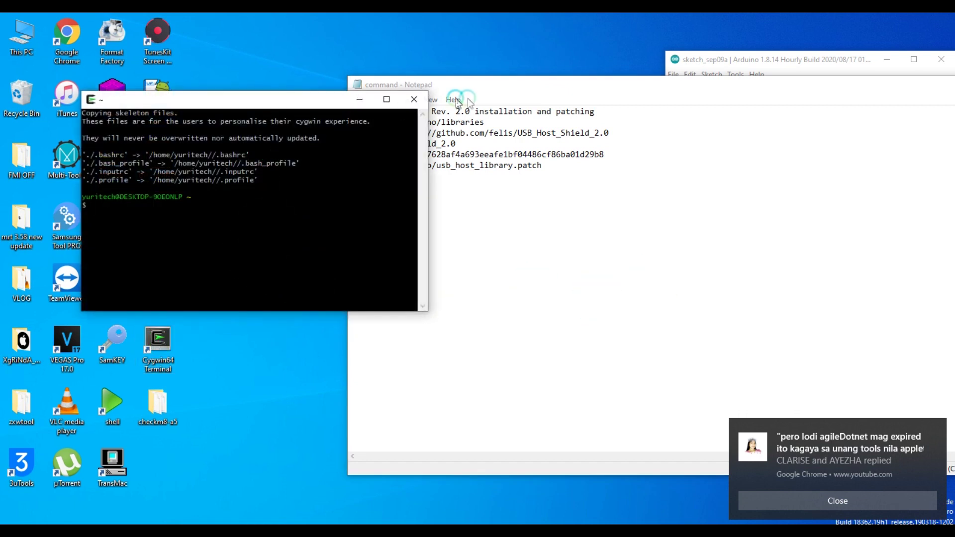
drag(523, 85, 555, 81)
click(393, 129)
click(211, 202)
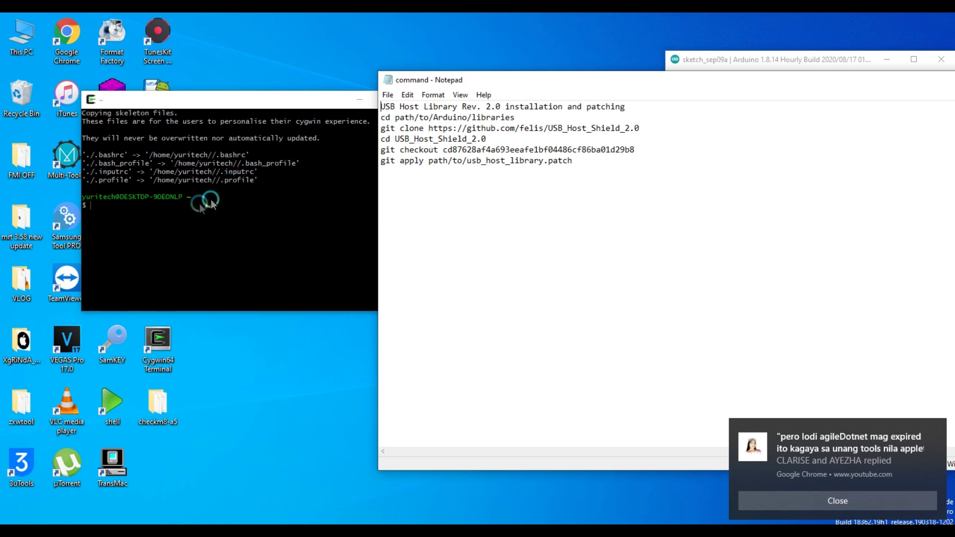
click(219, 213)
click(512, 100)
drag(513, 79, 569, 99)
click(170, 239)
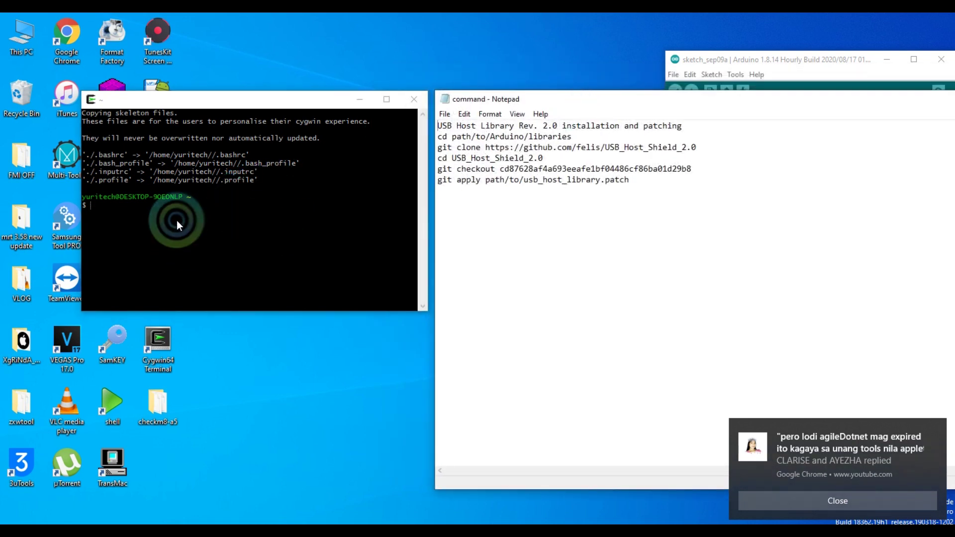
Step: Begin a cd command at the Cygwin terminal prompt, removing any text entered in the wrong place
text(cd)
key(BackSpace)
key(BackSpace)
click(165, 211)
text(cd)
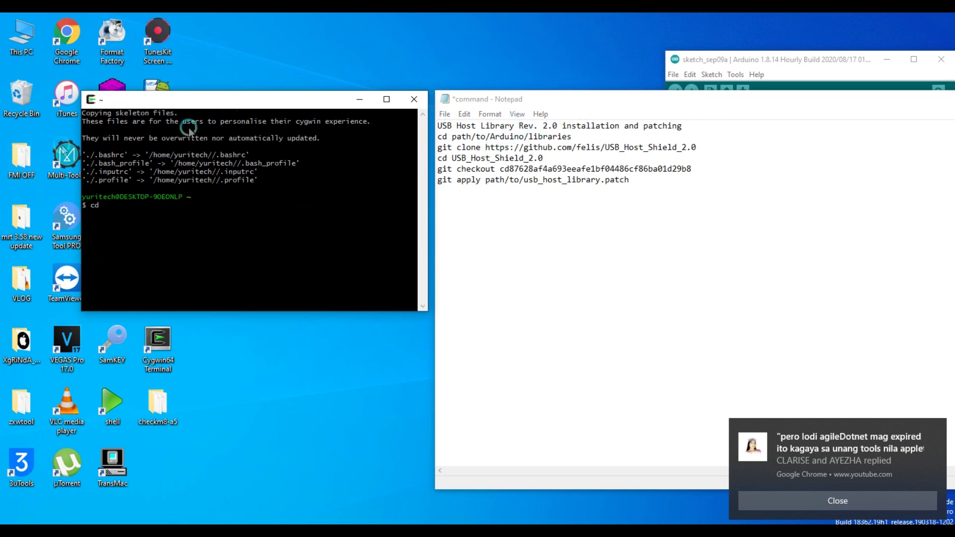
Step: Open the Arduino folder in Documents and insert the path of its libraries folder after cd in the Cygwin terminal
double_click(21, 37)
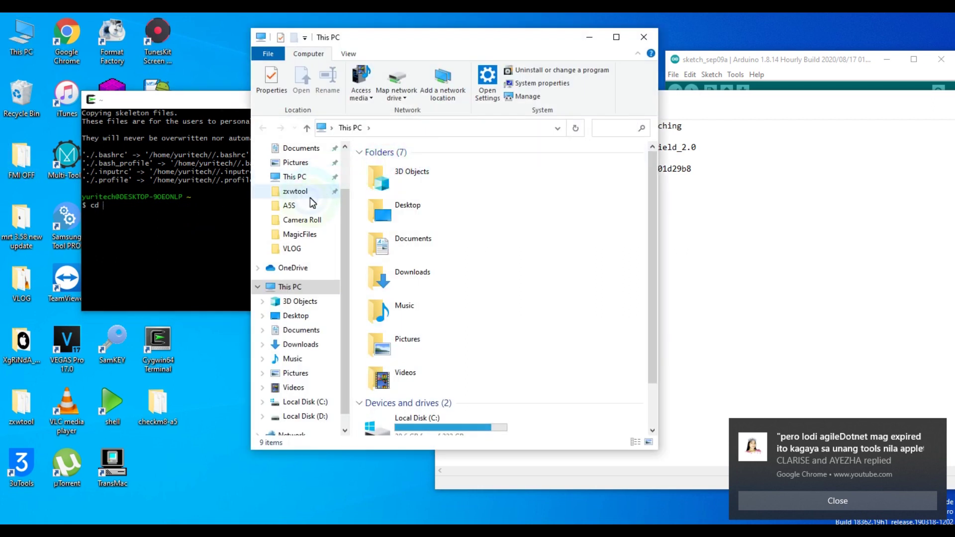
click(312, 148)
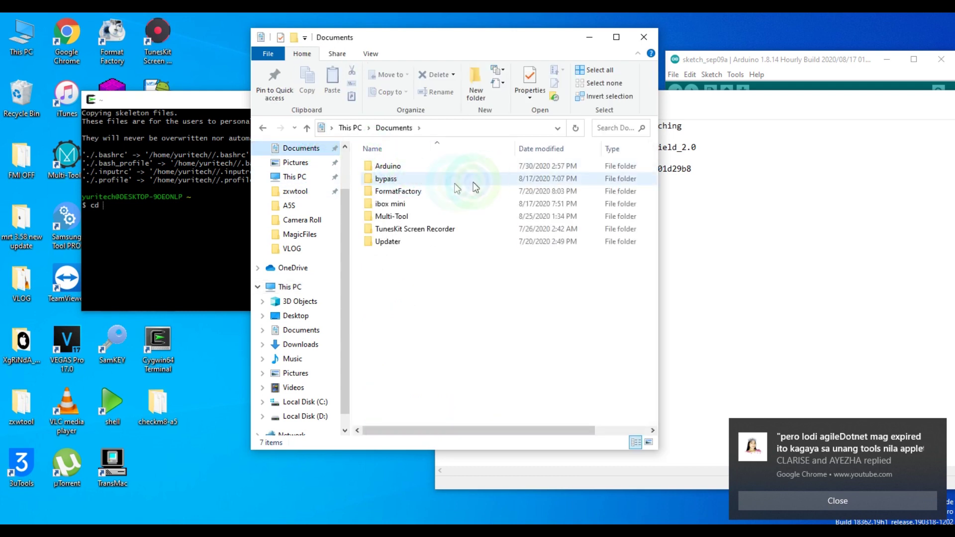
click(392, 168)
double_click(392, 168)
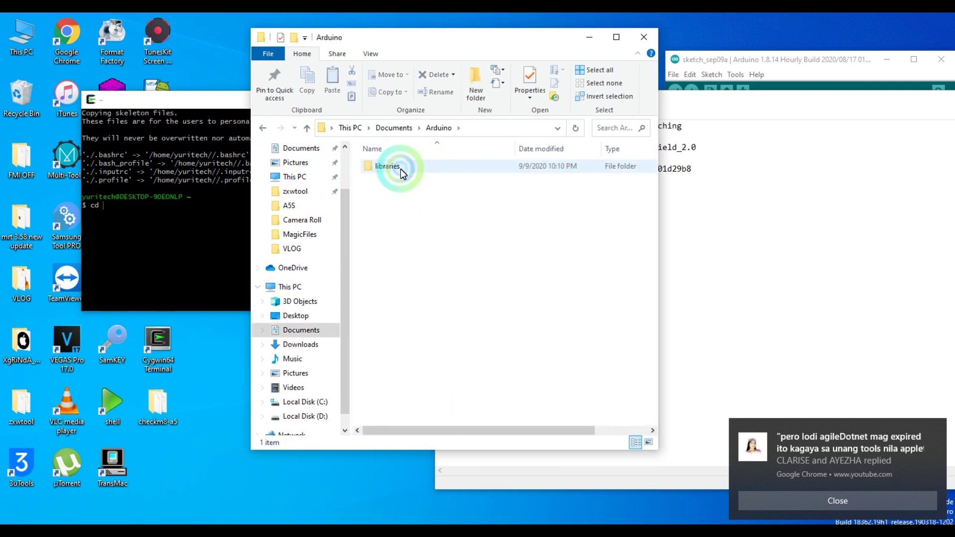
drag(479, 38, 684, 179)
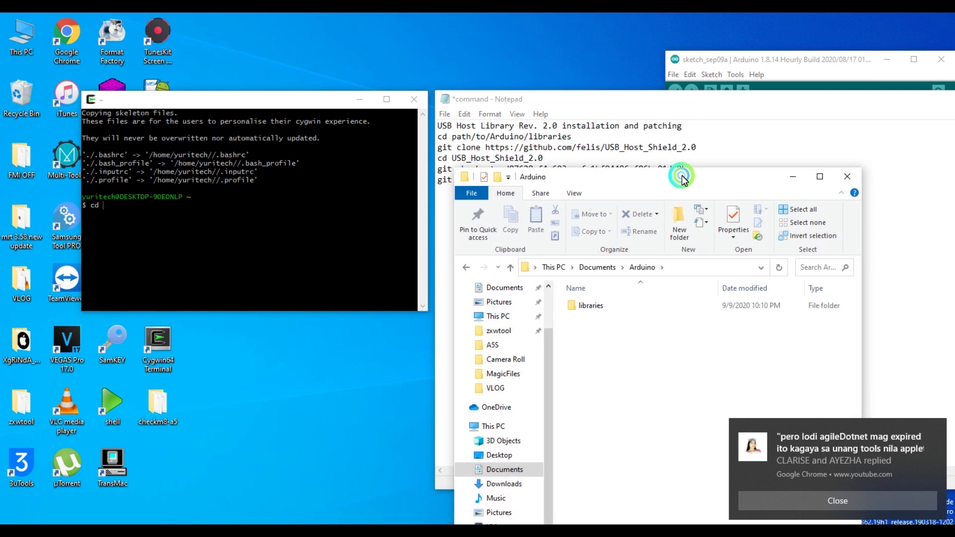
click(597, 305)
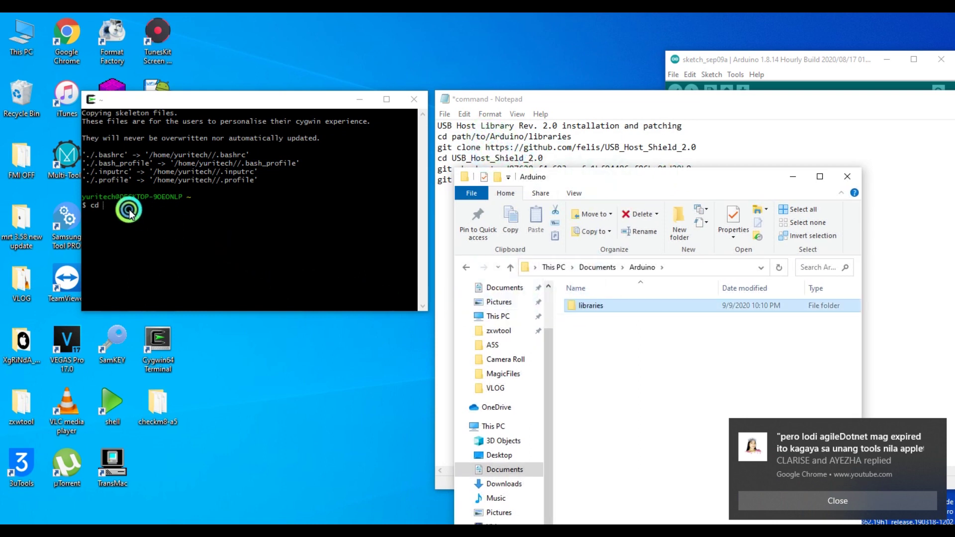
drag(125, 209, 160, 213)
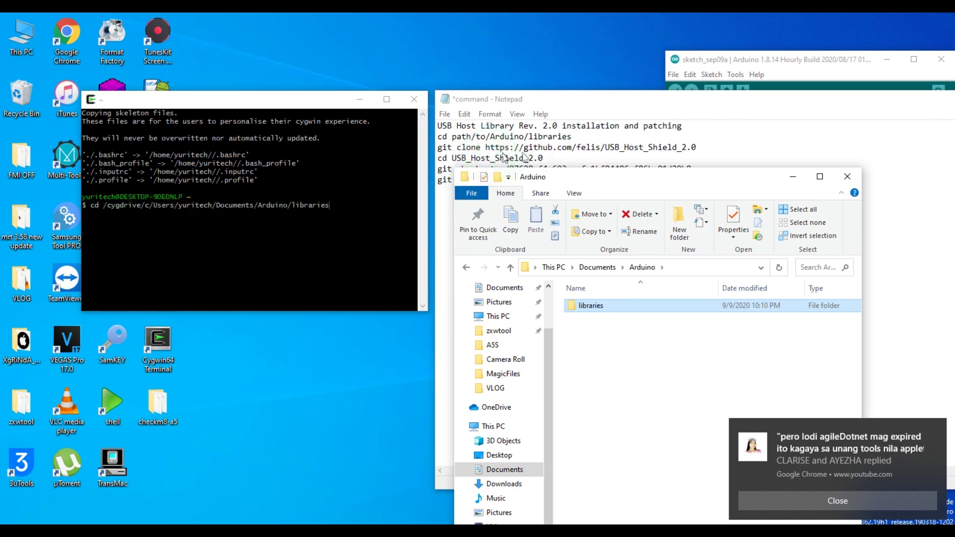
Step: Run the cd command to enter the Arduino libraries folder in the terminal, and close the Arduino folder window
click(350, 213)
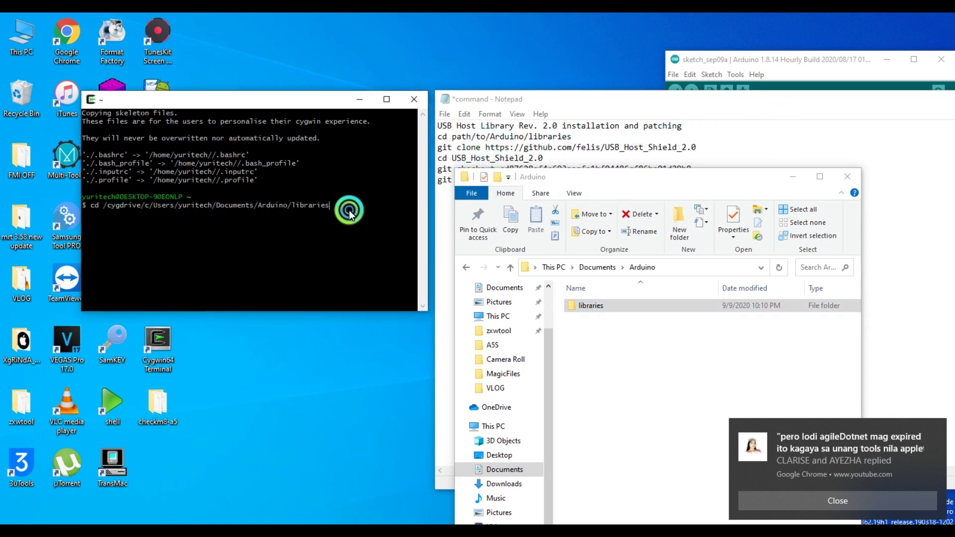
key(Return)
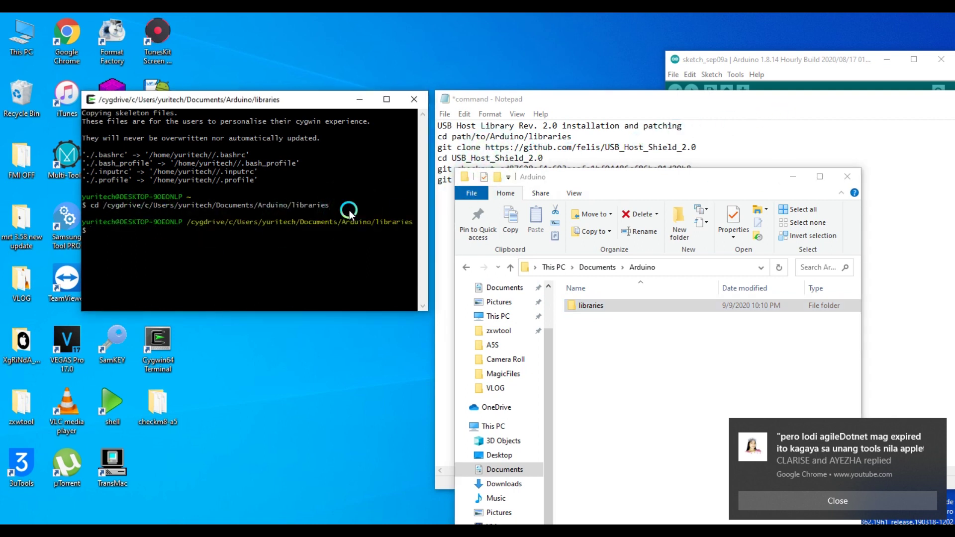
click(848, 177)
click(484, 144)
drag(694, 148, 439, 147)
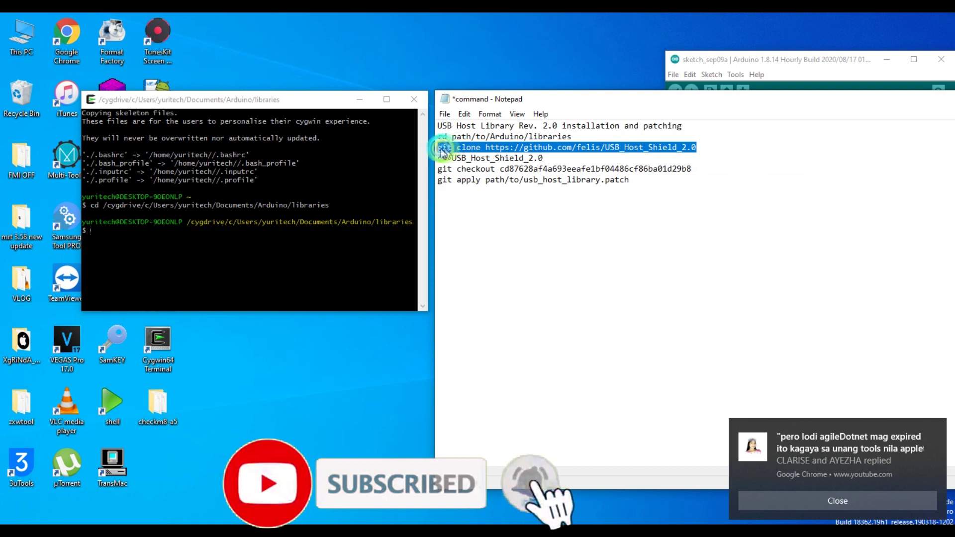
right_click(449, 148)
click(497, 188)
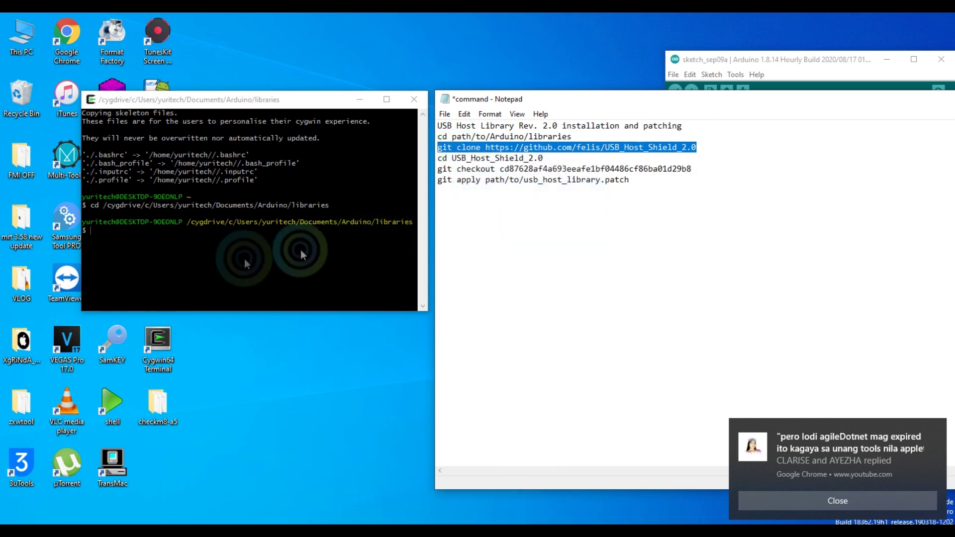
right_click(183, 240)
click(214, 279)
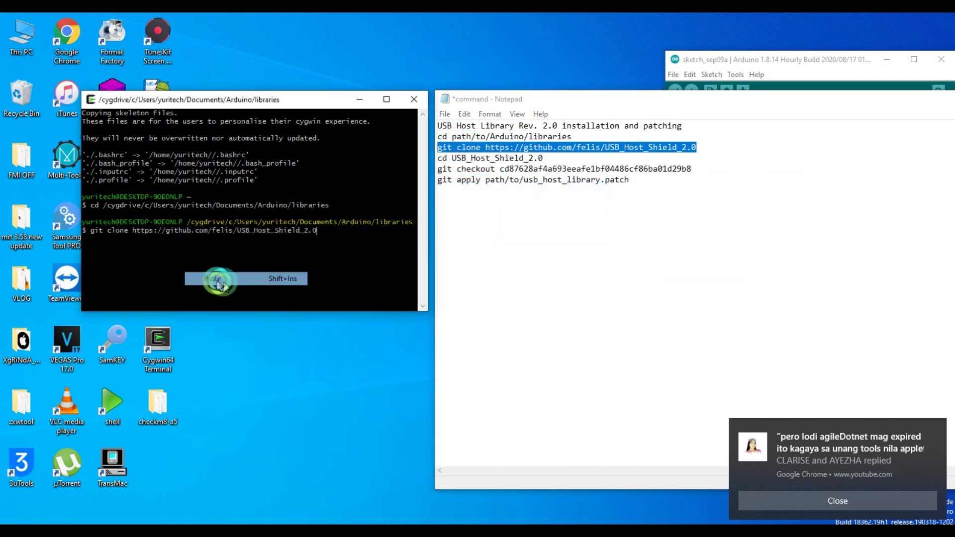
key(Return)
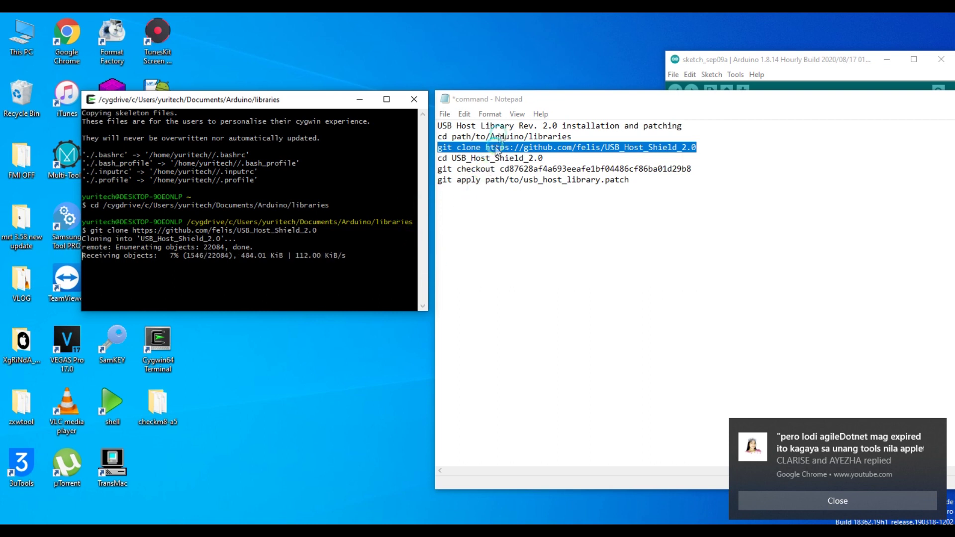
Step: Dismiss the browser notification and move the Notepad command list farther away from the terminal window
drag(563, 100, 559, 102)
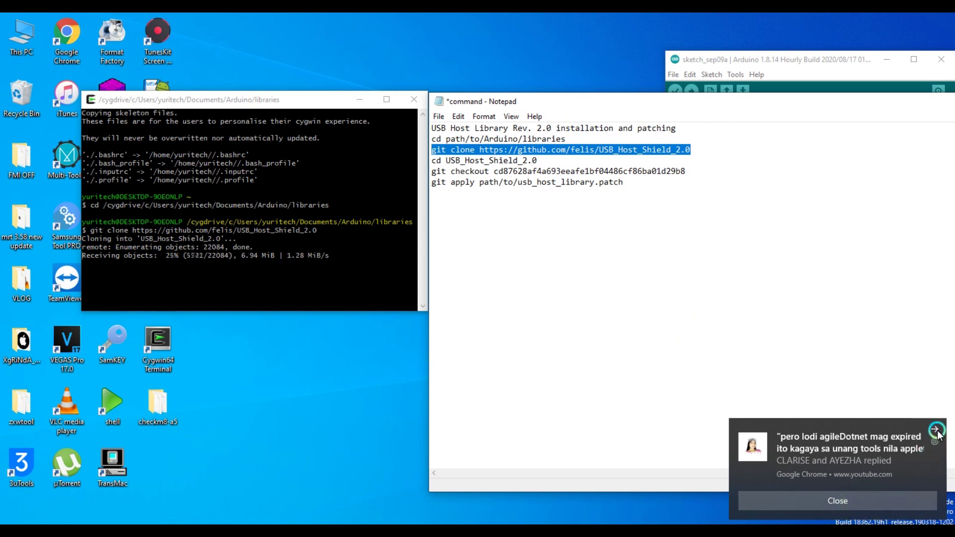
click(918, 501)
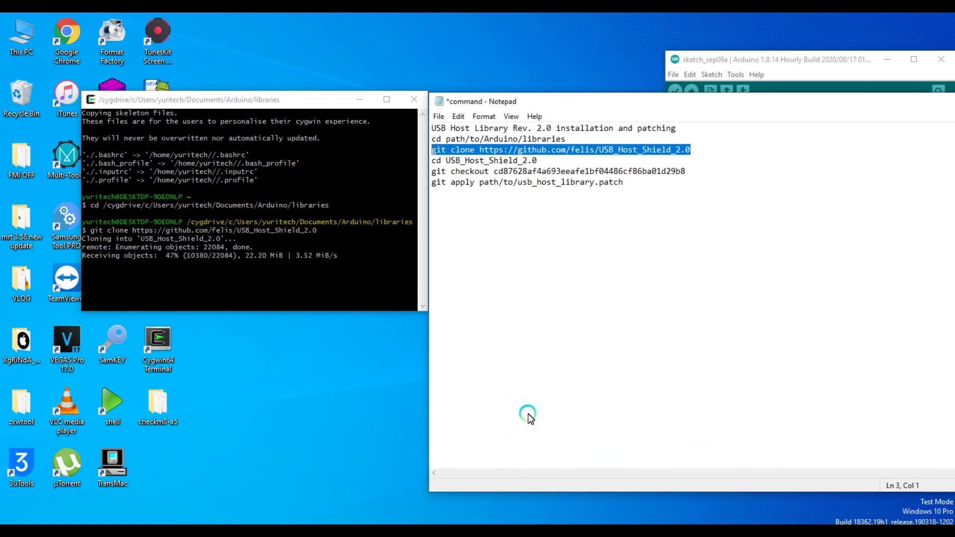
drag(562, 107, 620, 111)
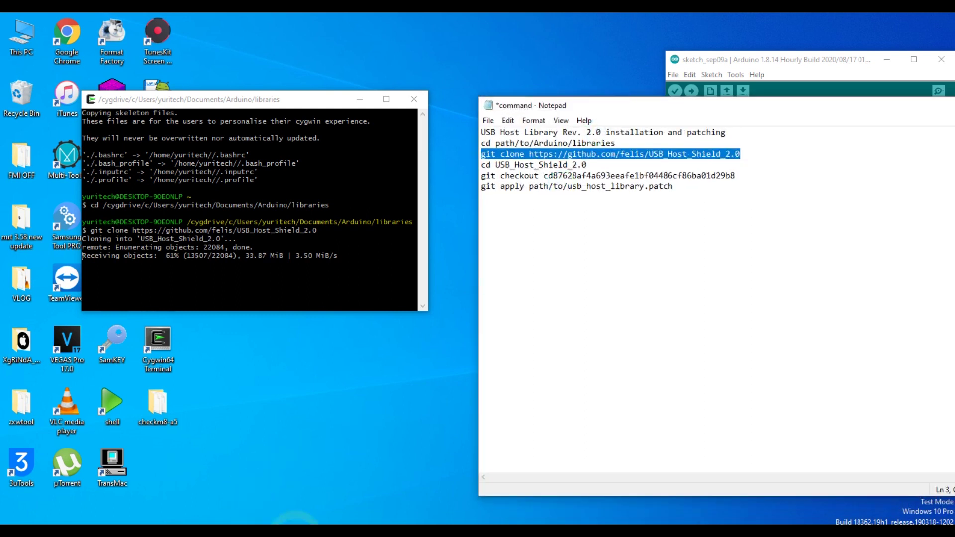
Step: Bring up the open library folder window, go back to iActivation v4.1 Untethered, and close the window
mouse_move(307, 531)
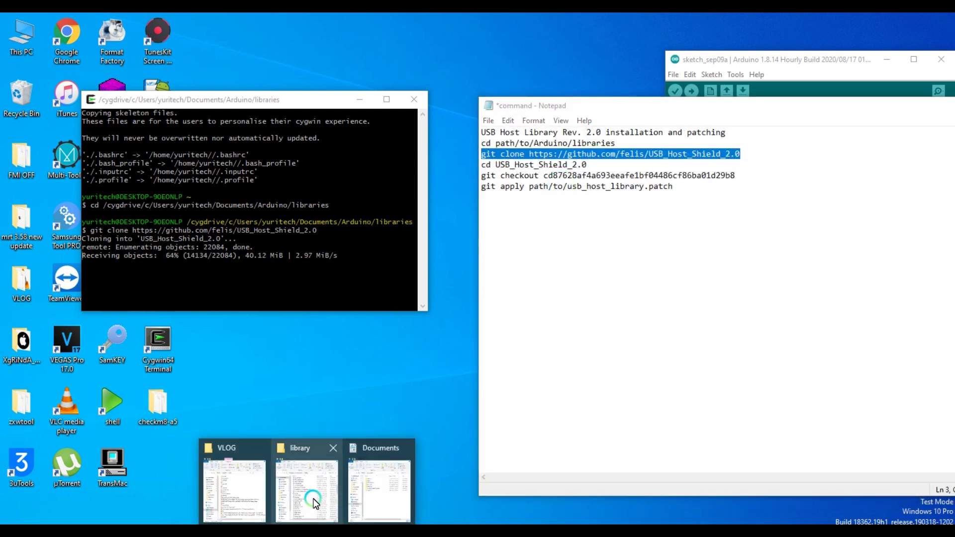
click(315, 504)
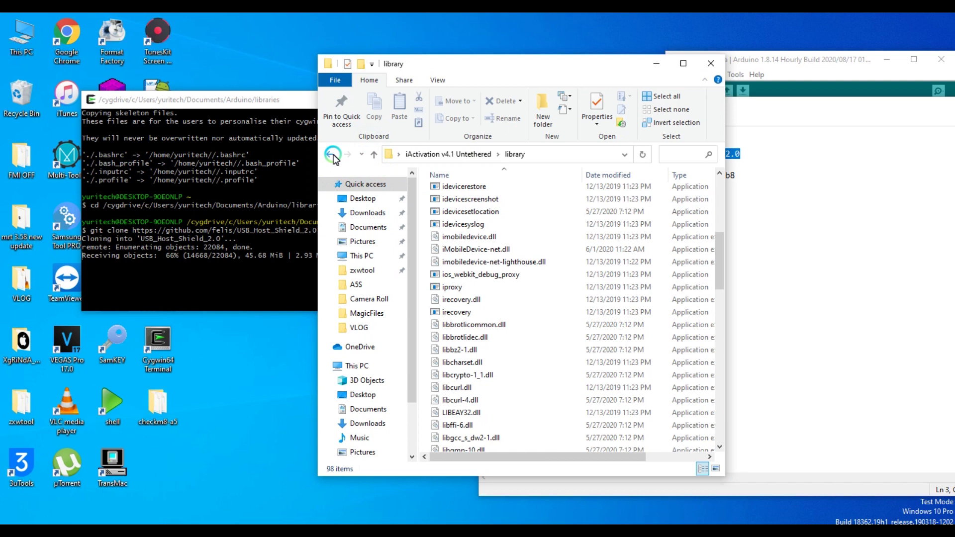
click(333, 154)
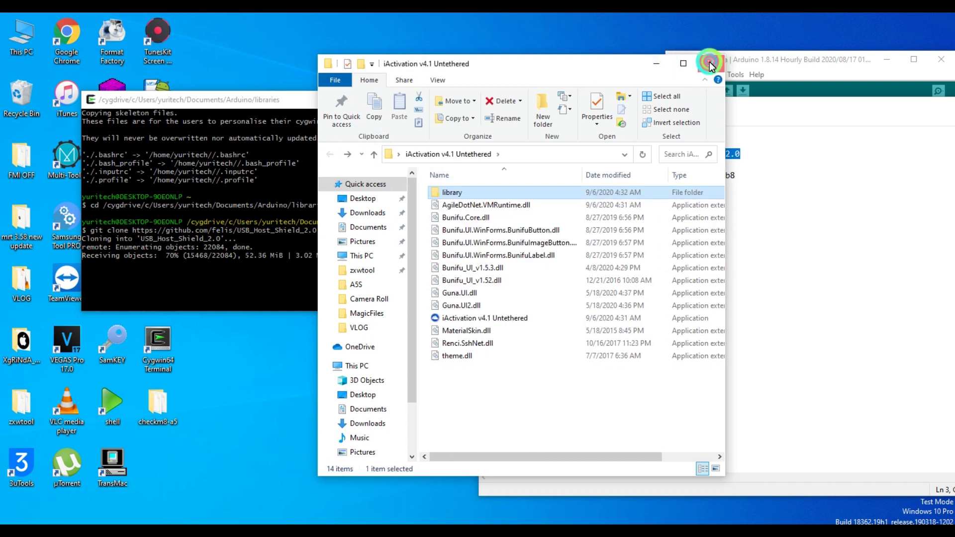
click(710, 63)
Step: Open the Arduino libraries folder in Documents, check its contents for the cloned library beside the terminal, and minimise the window
mouse_move(330, 531)
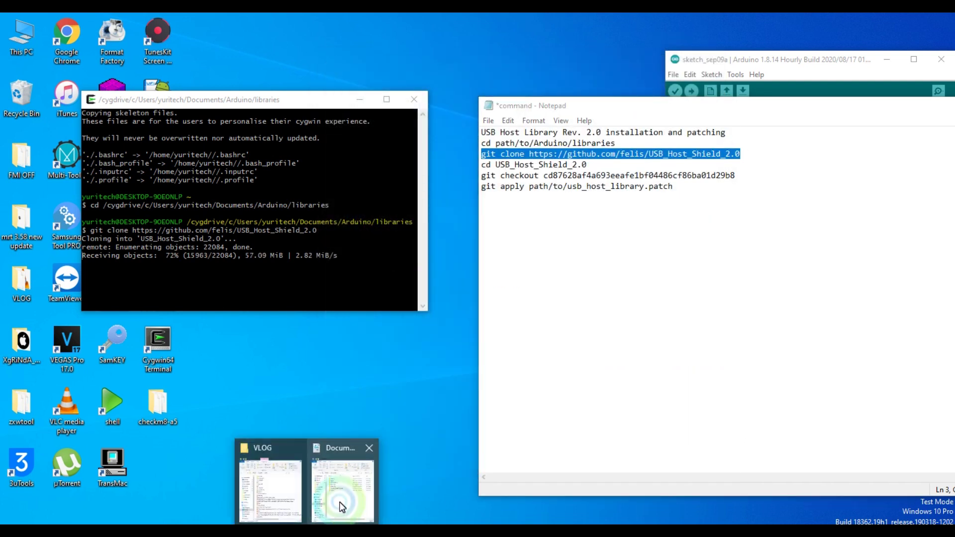
click(341, 505)
double_click(153, 201)
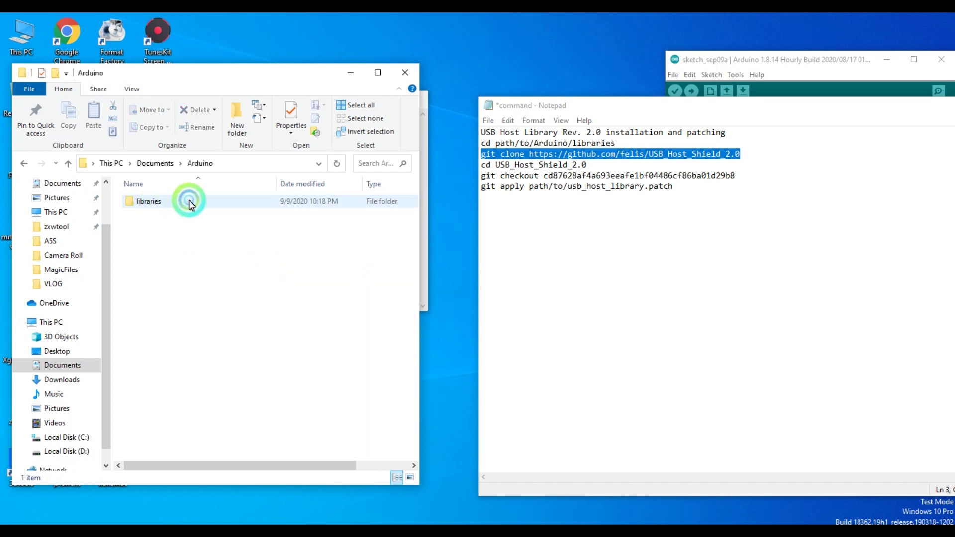
double_click(160, 203)
drag(250, 81, 663, 212)
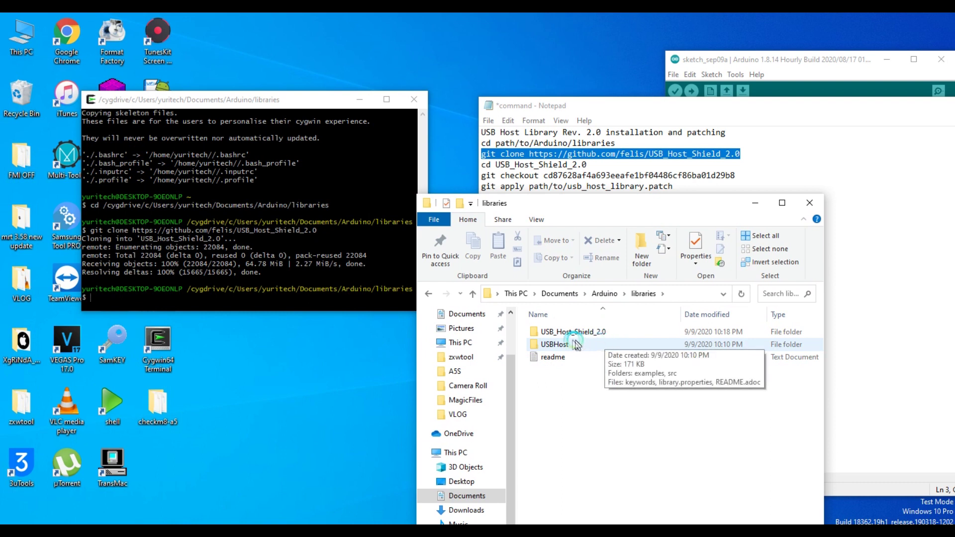
click(758, 204)
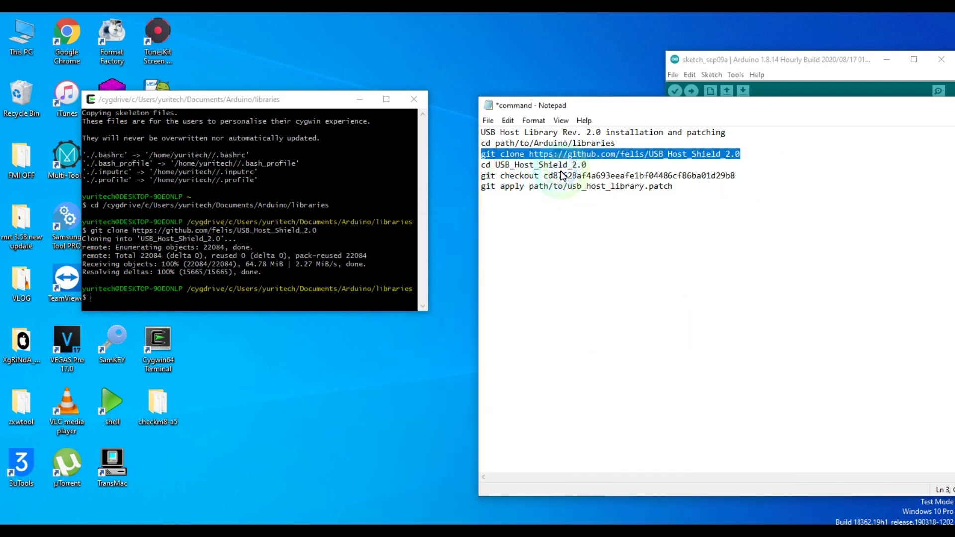
Step: Copy cd USB_Host_Shield_2.0 from the Notepad list and run it in the Cygwin terminal
drag(588, 166, 487, 170)
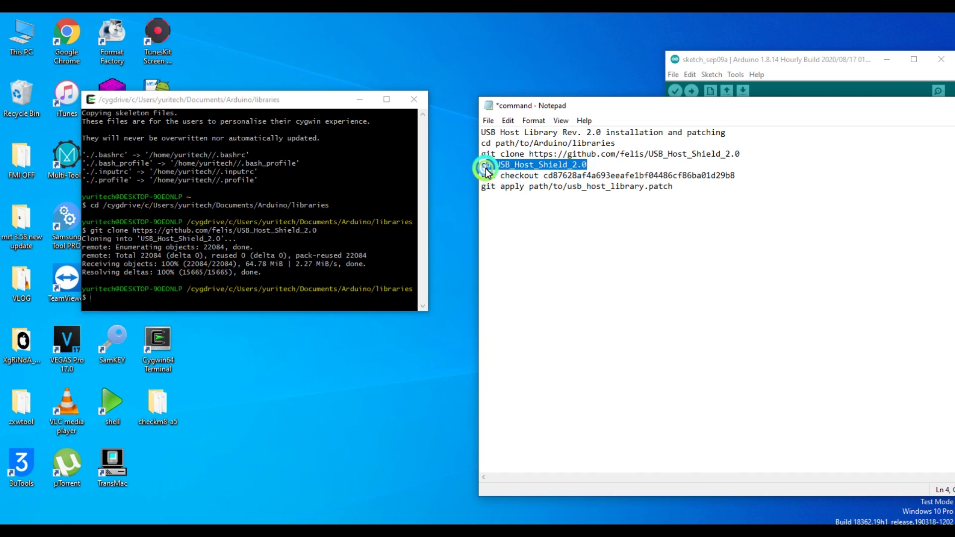
right_click(482, 167)
click(499, 203)
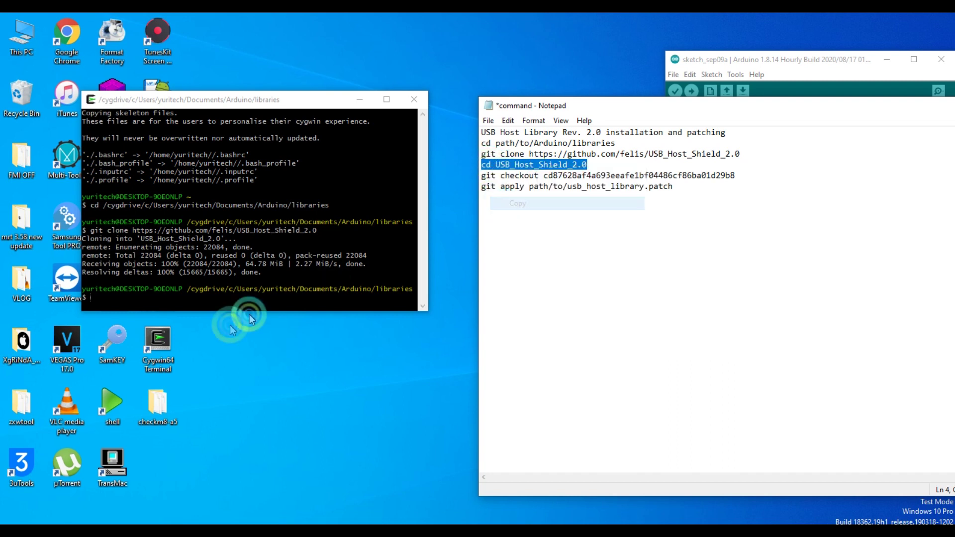
right_click(138, 304)
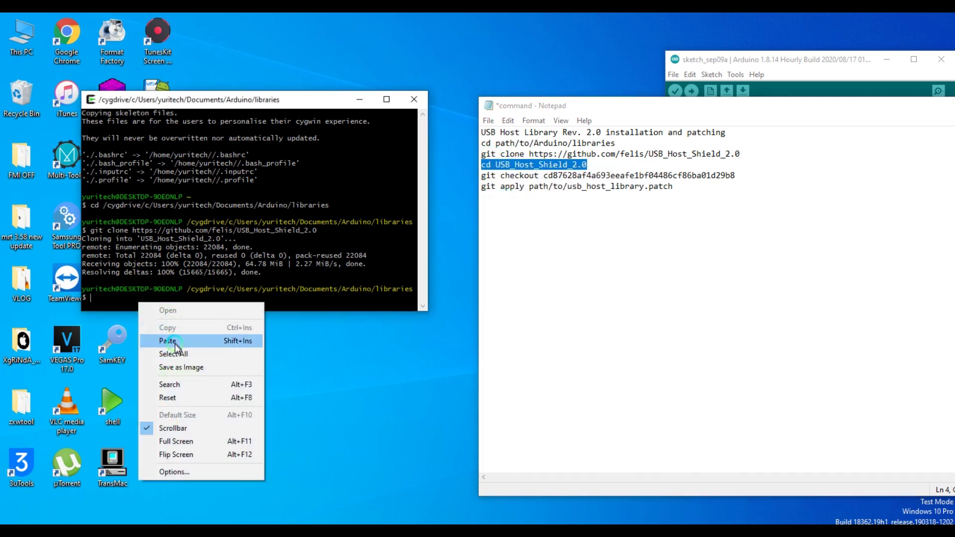
click(184, 342)
key(Return)
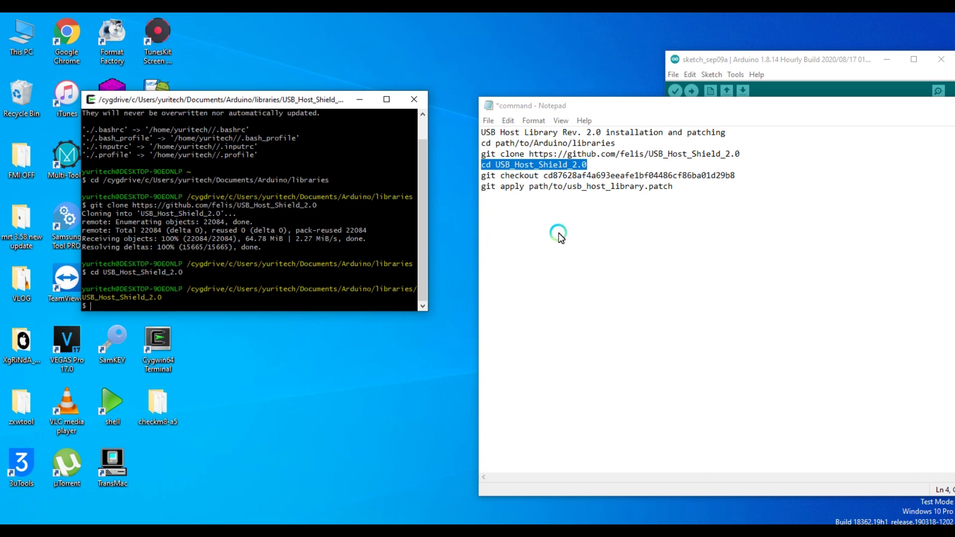
Step: Copy git checkout cd87628af4a693eeafe1bf04486cf86ba01d29b8 from the Notepad list and run it in the Cygwin terminal
drag(737, 177, 482, 178)
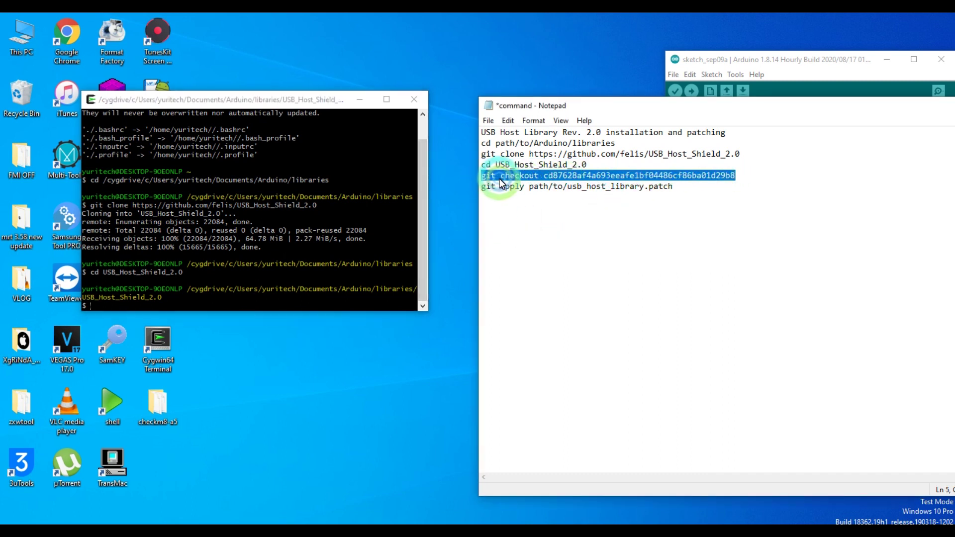
right_click(500, 179)
click(520, 220)
click(174, 300)
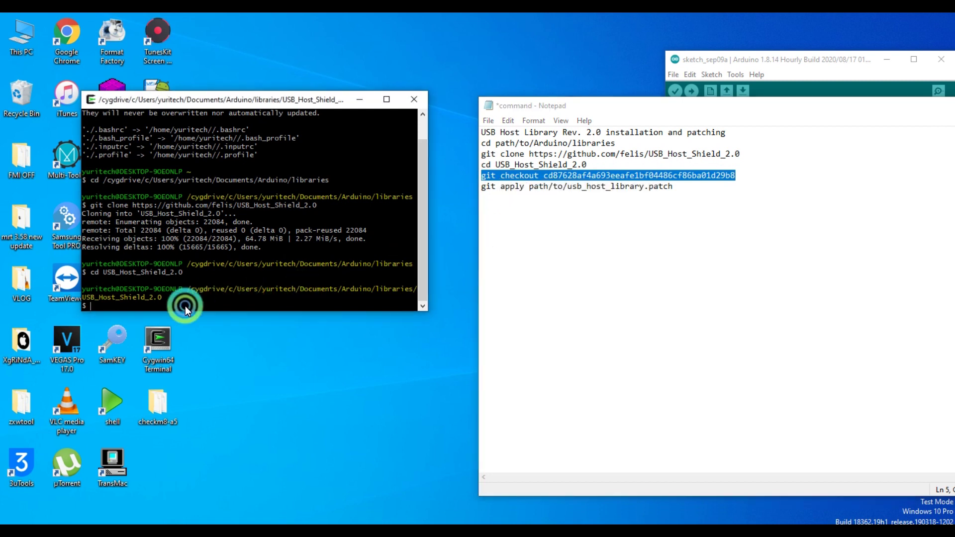
right_click(185, 306)
click(213, 344)
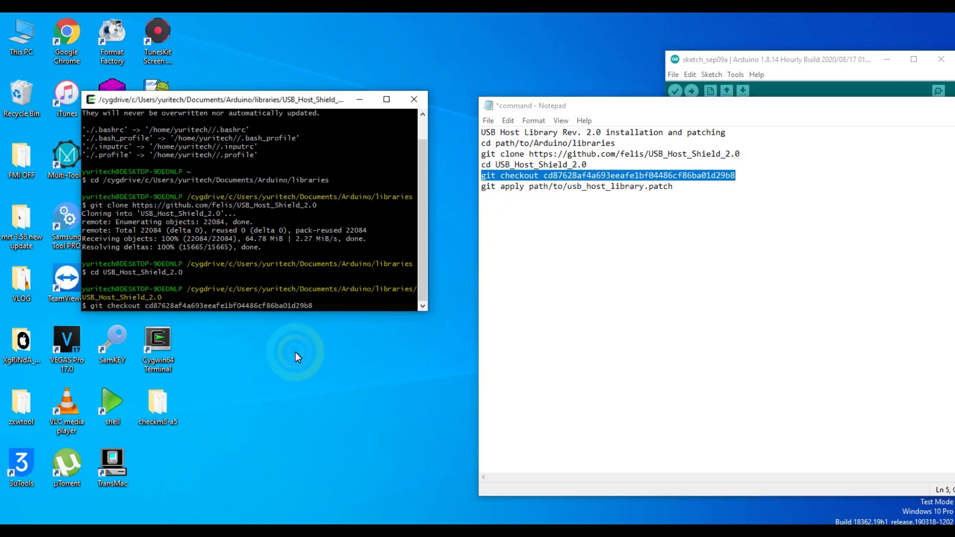
key(Return)
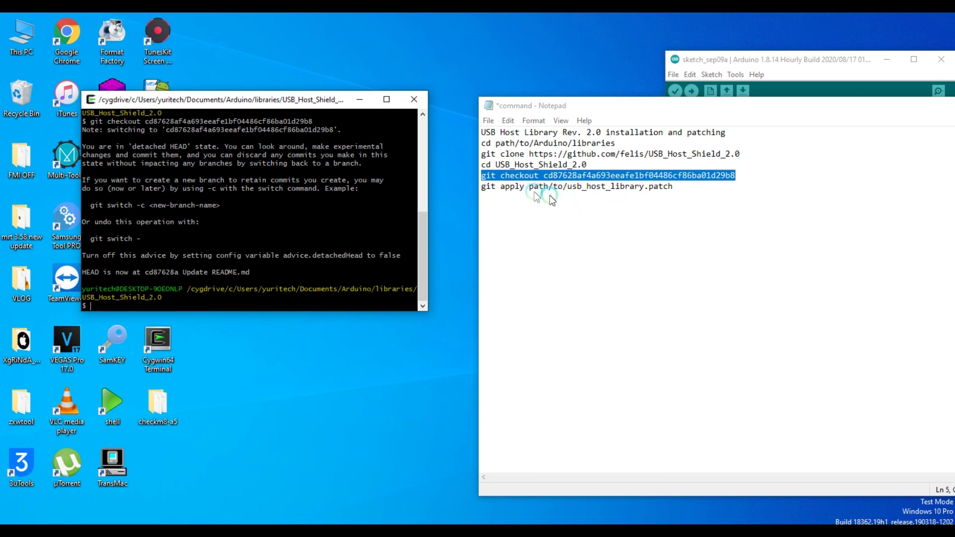
Step: Copy only the git apply part of the last Notepad command and insert it at the Cygwin prompt
drag(526, 187, 483, 191)
right_click(506, 188)
click(528, 226)
click(191, 305)
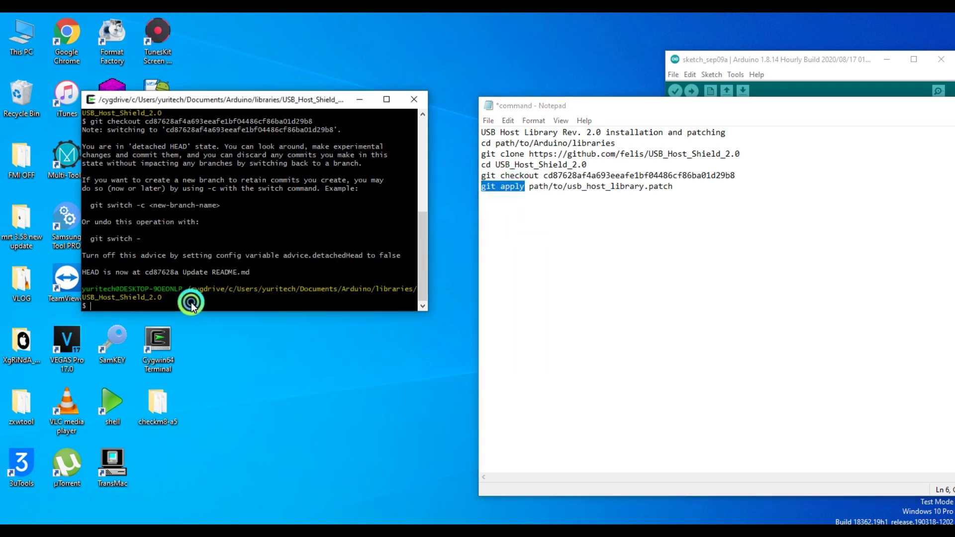
right_click(196, 300)
click(235, 341)
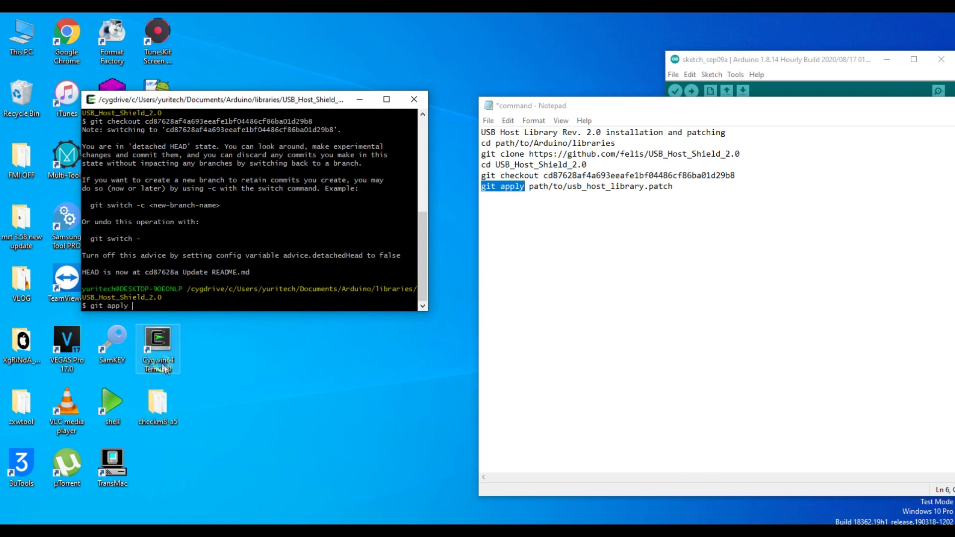
Step: Add the path of usb_host_library.patch from the desktop's checkm8-a5 folder to the git apply command and run it
double_click(159, 402)
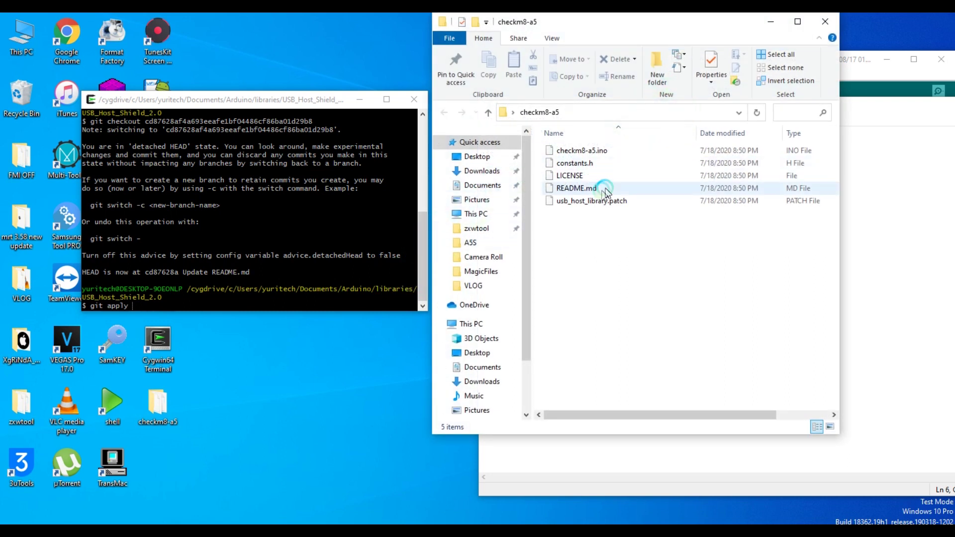
click(597, 201)
drag(601, 204, 246, 297)
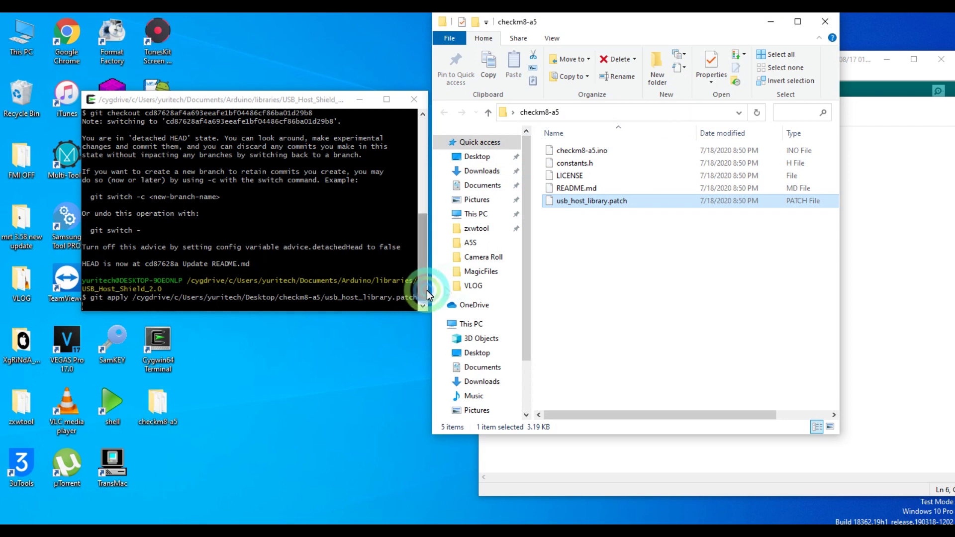
click(766, 25)
click(433, 279)
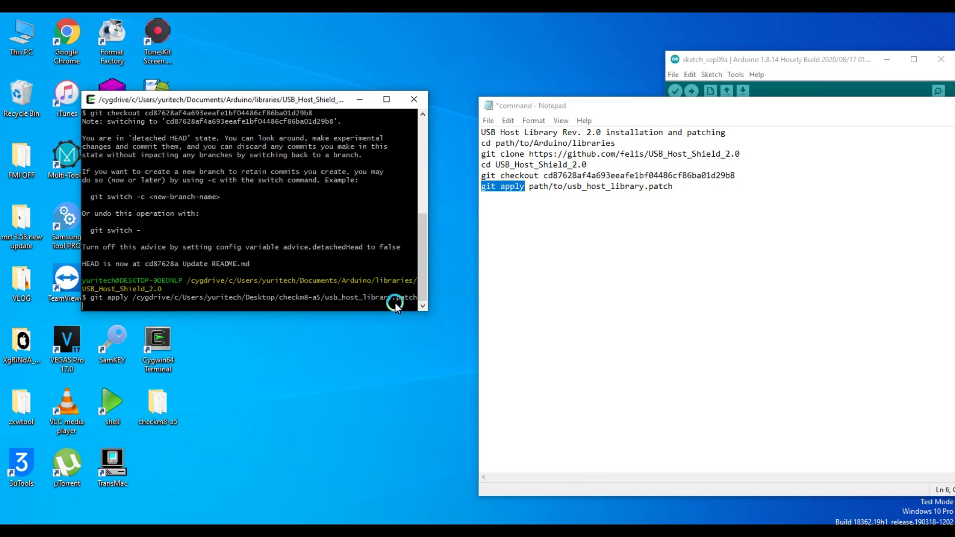
key(Return)
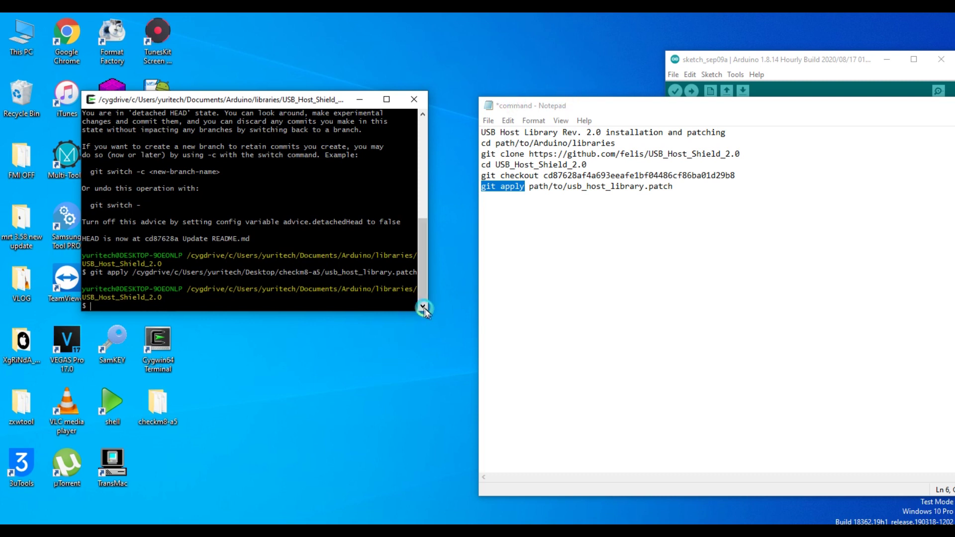
Step: Widen the terminal window and clear the desktop by dismissing the browser notification and minimising Notepad
drag(428, 309, 505, 349)
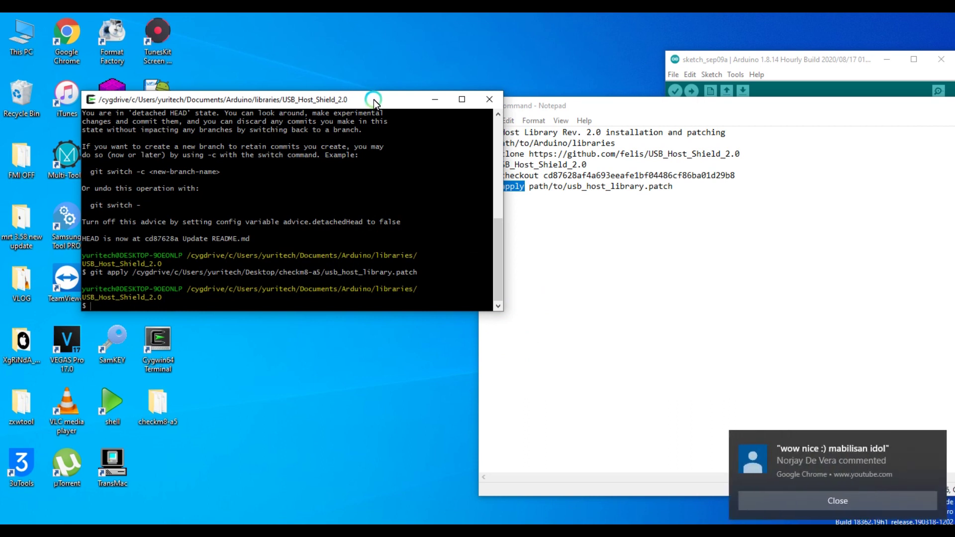
click(869, 504)
drag(688, 106, 461, 192)
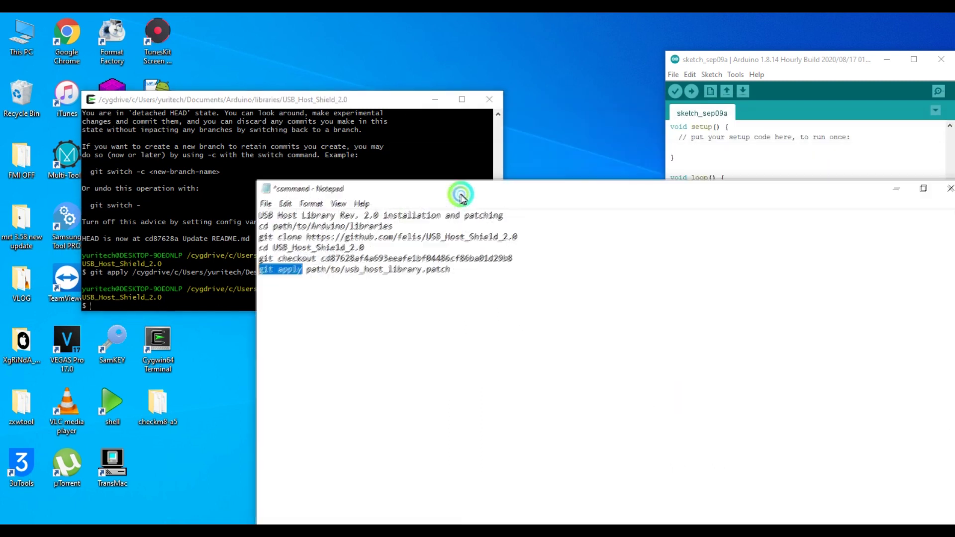
click(892, 191)
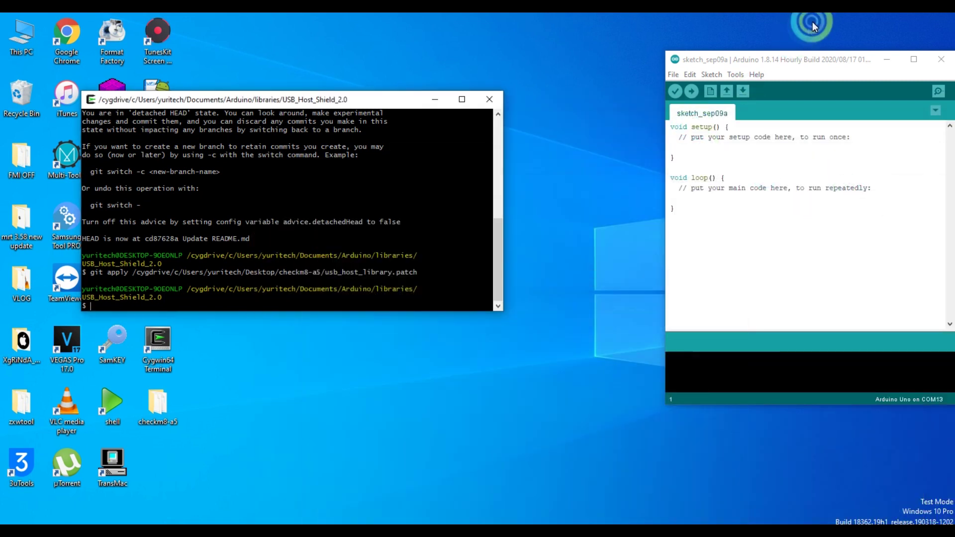
Step: Move the Arduino sketch window clear of the screen edge and check which serial ports are available
click(855, 60)
drag(855, 61, 710, 60)
click(592, 74)
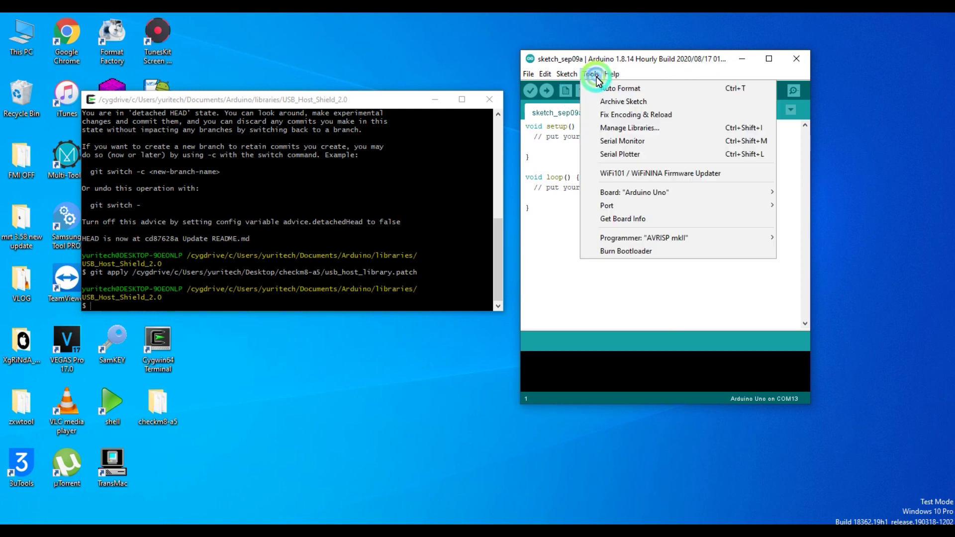
click(618, 206)
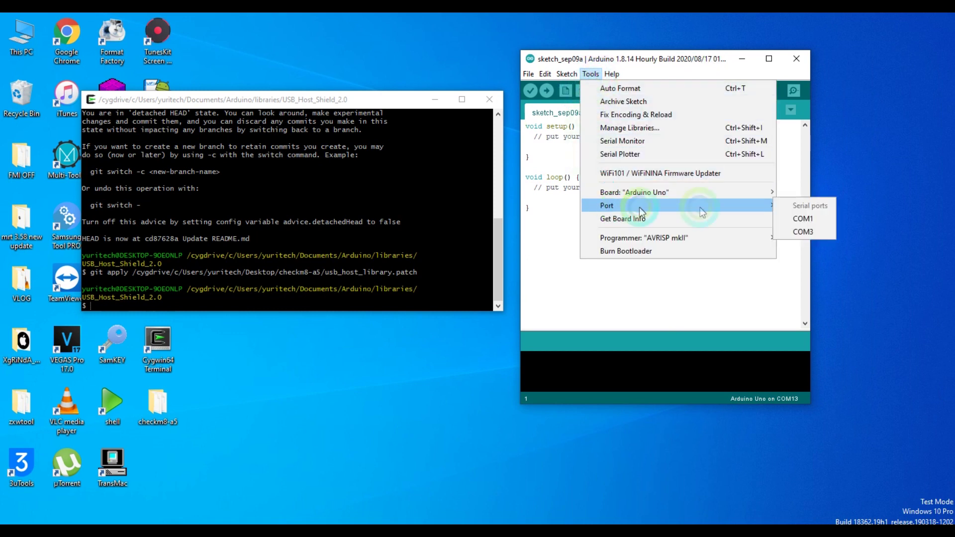
click(915, 173)
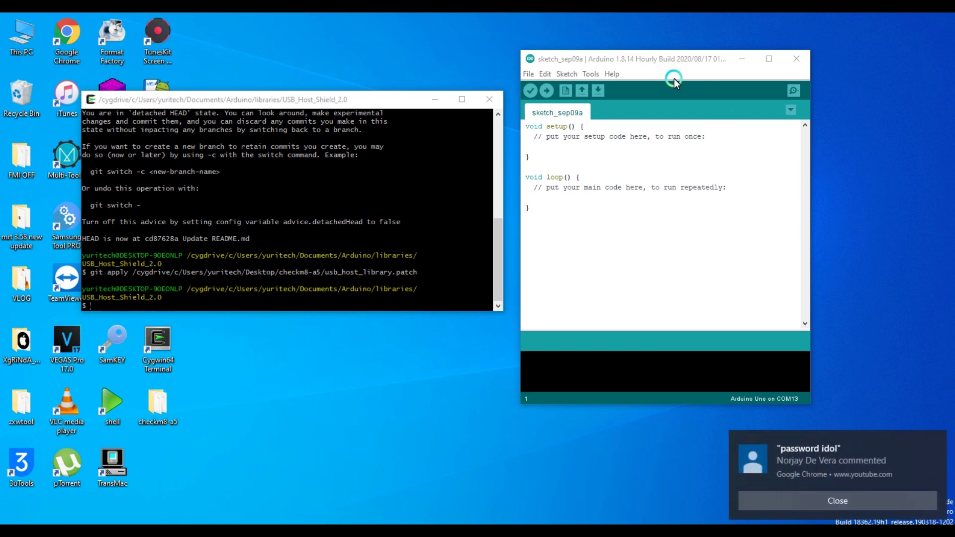
Step: Set the serial port to COM13 (Arduino Uno) and check the selected board in the board list
click(590, 74)
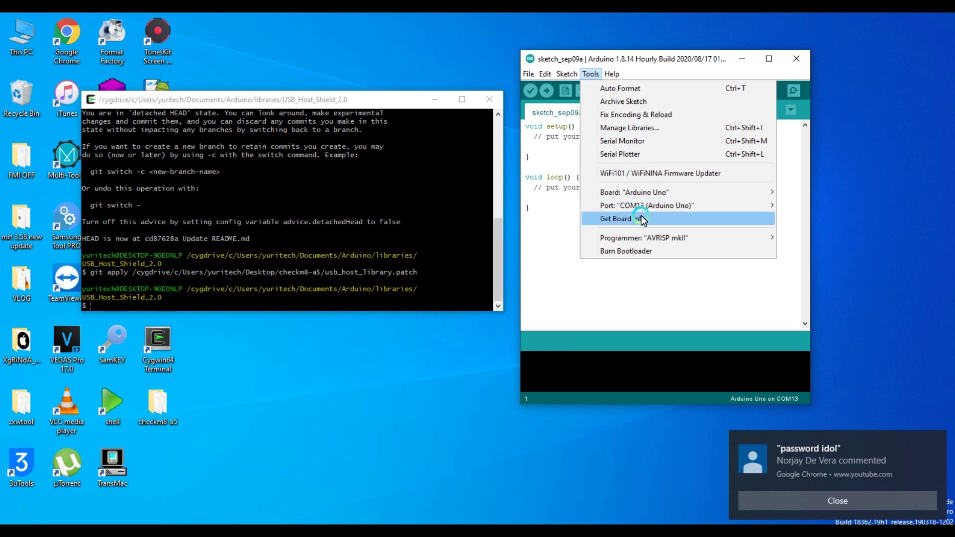
click(772, 206)
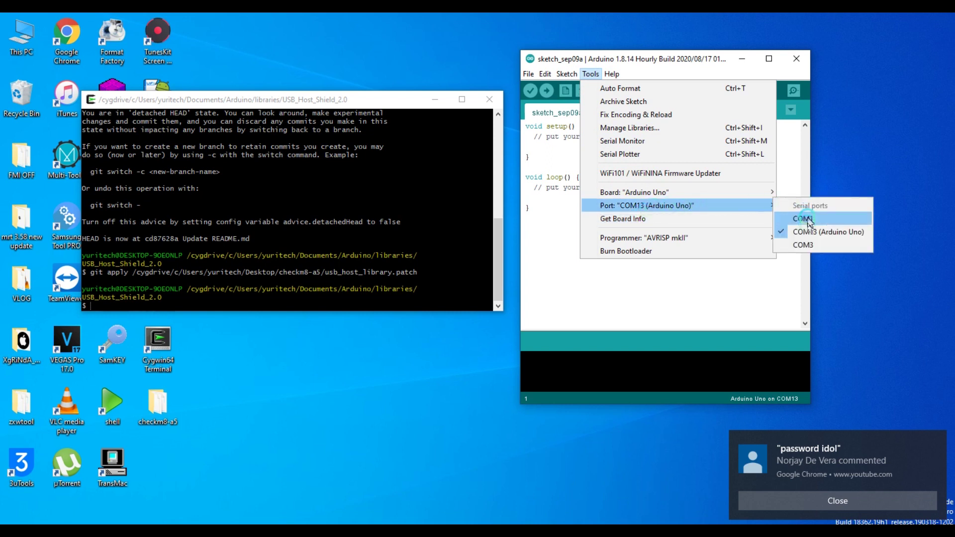
click(793, 232)
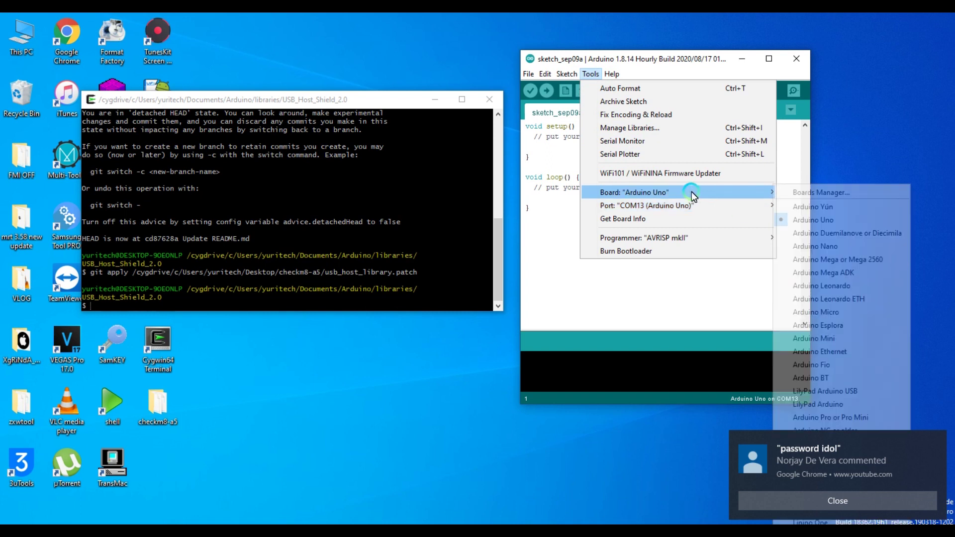
click(732, 207)
click(730, 192)
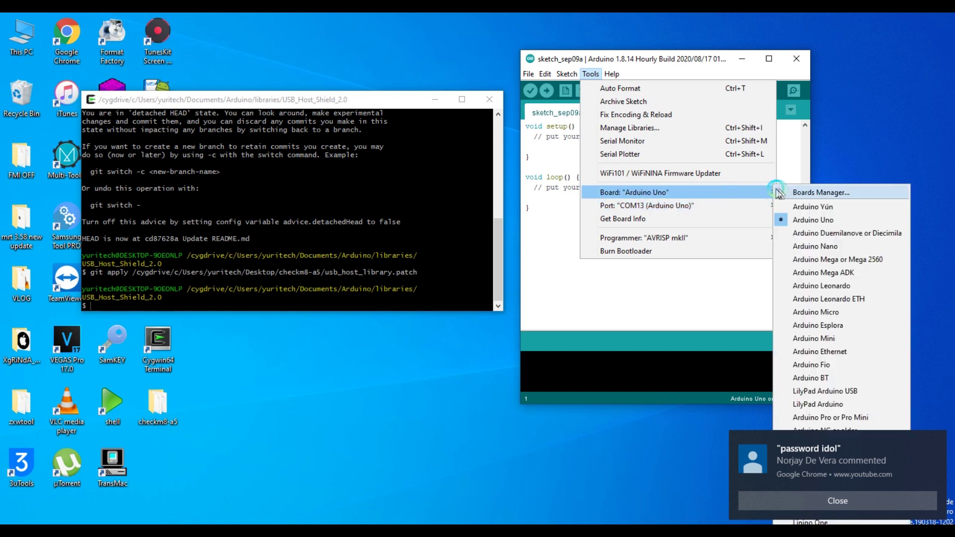
Step: Minimise the Cygwin terminal and move the Arduino sketch window beside the desktop icons
click(438, 99)
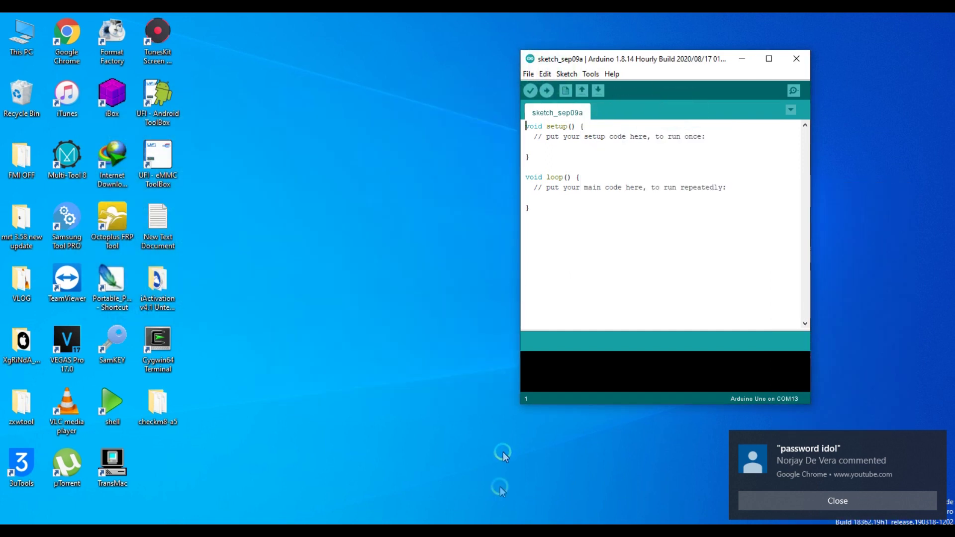
click(546, 74)
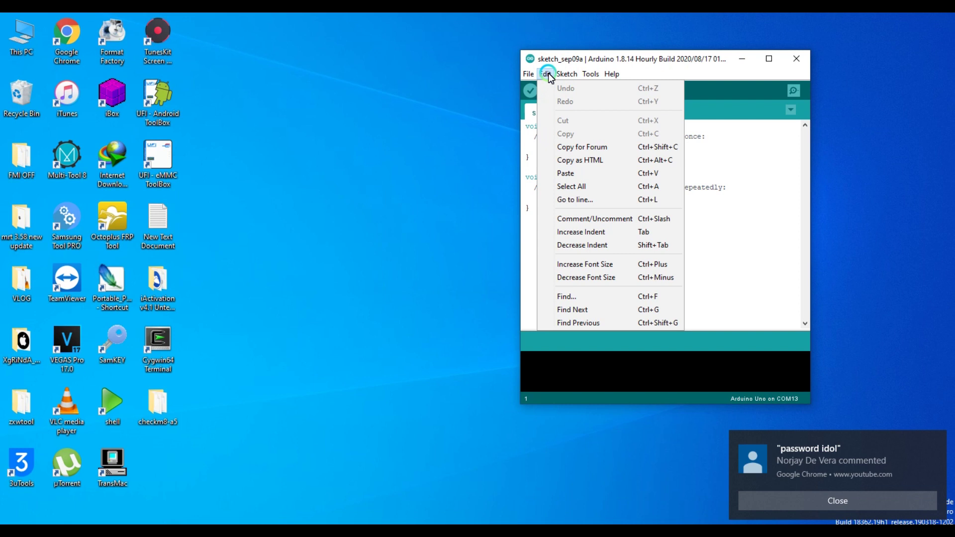
click(595, 74)
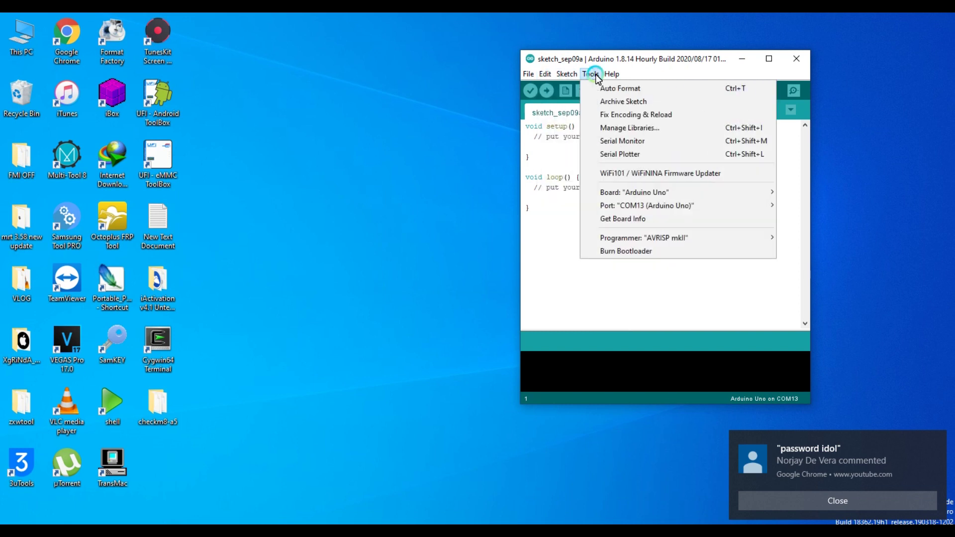
click(667, 69)
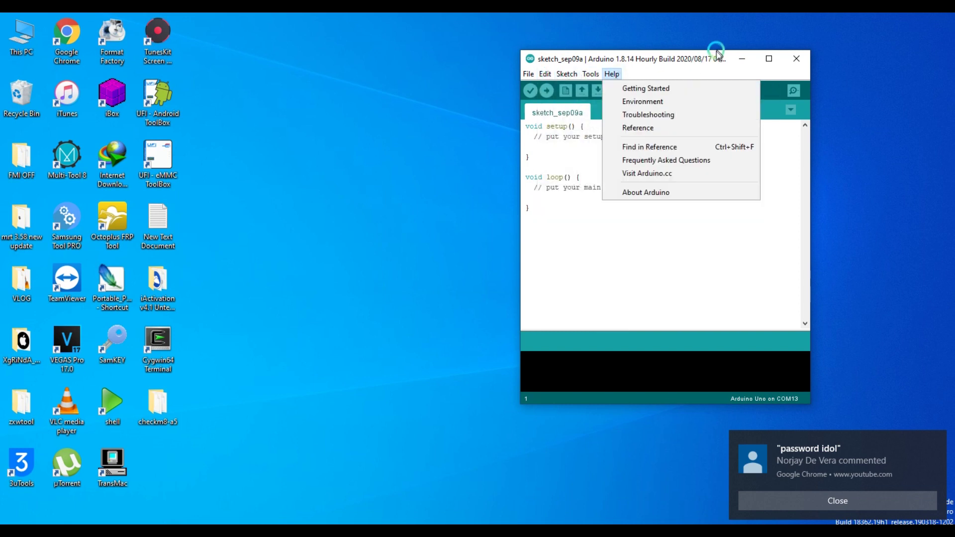
click(664, 59)
drag(684, 61, 445, 44)
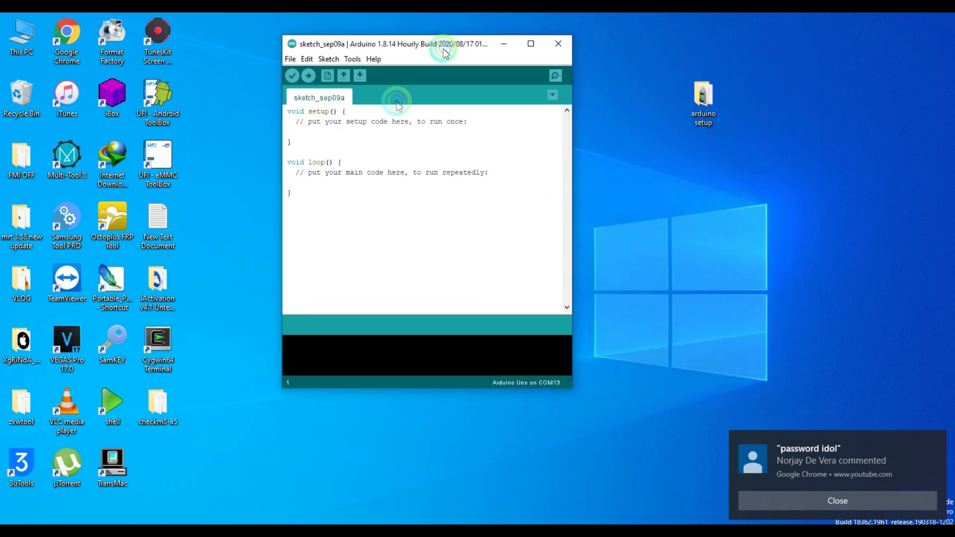
Step: Open the checkm8-a5.ino sketch from the desktop's checkm8-a5 folder
click(307, 59)
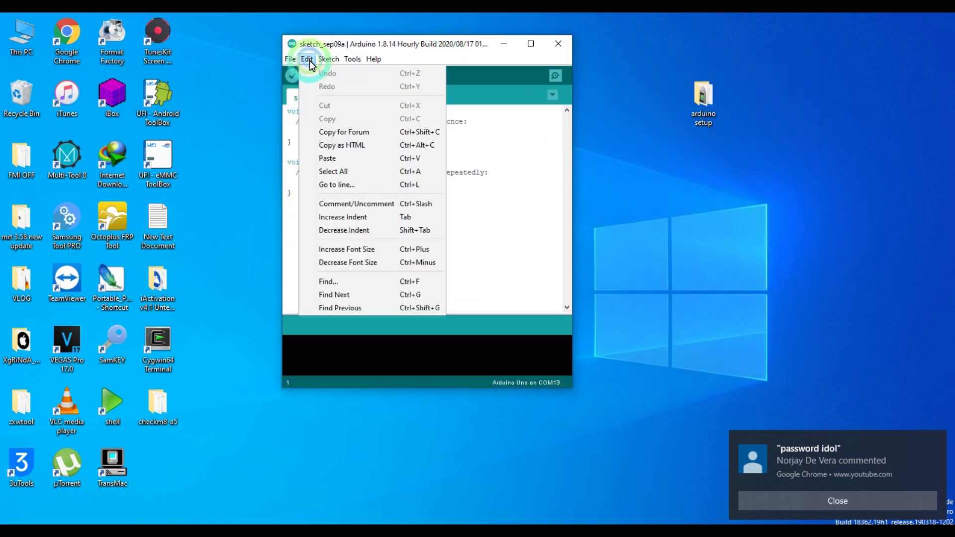
click(342, 203)
click(291, 59)
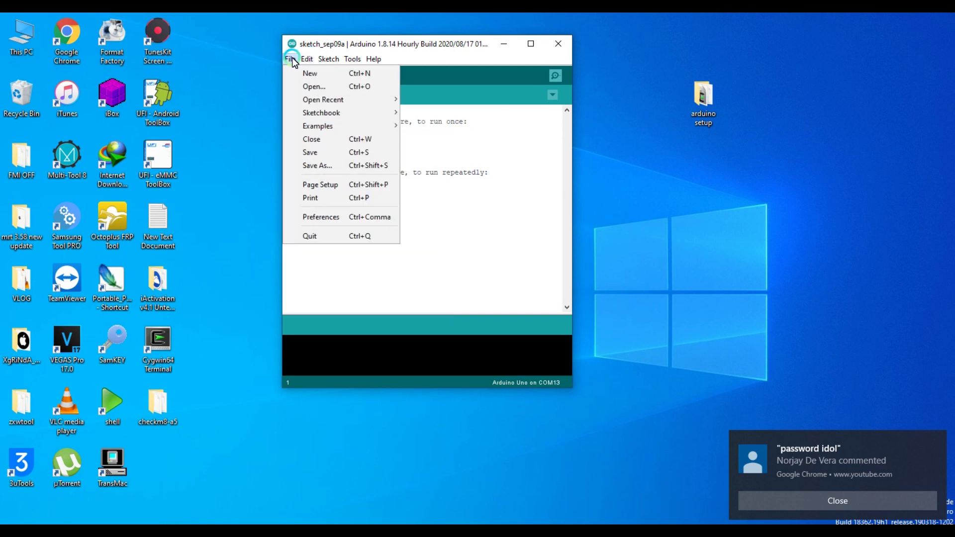
click(340, 86)
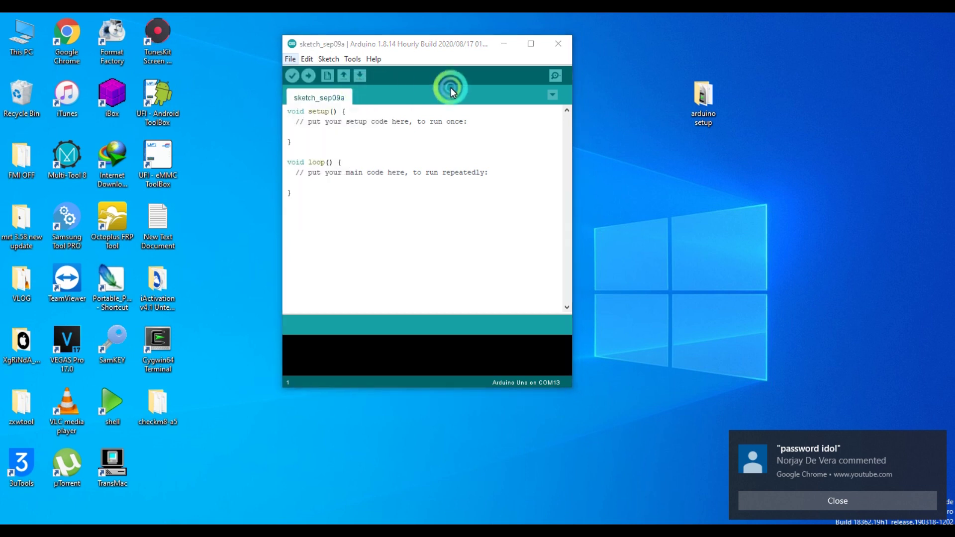
click(34, 122)
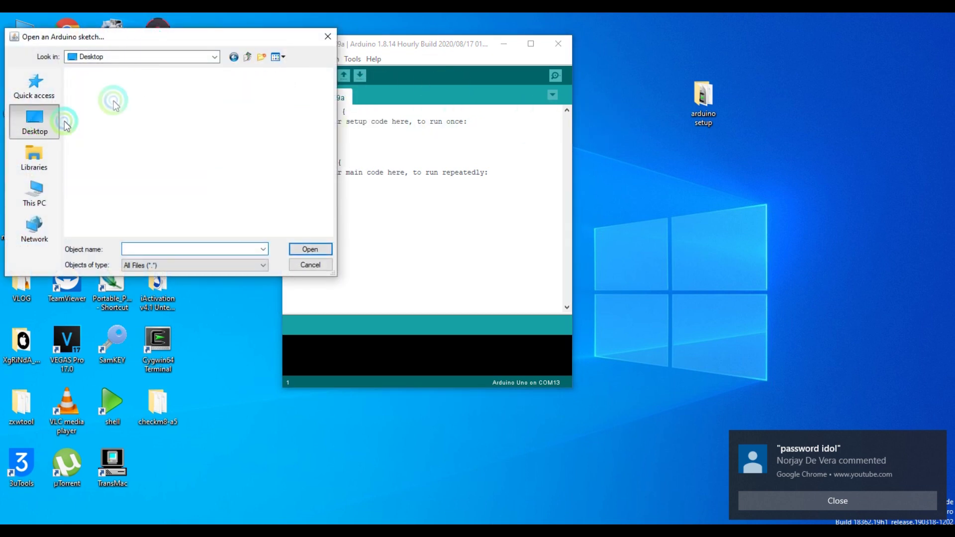
drag(208, 41, 359, 28)
drag(480, 76, 485, 131)
double_click(271, 161)
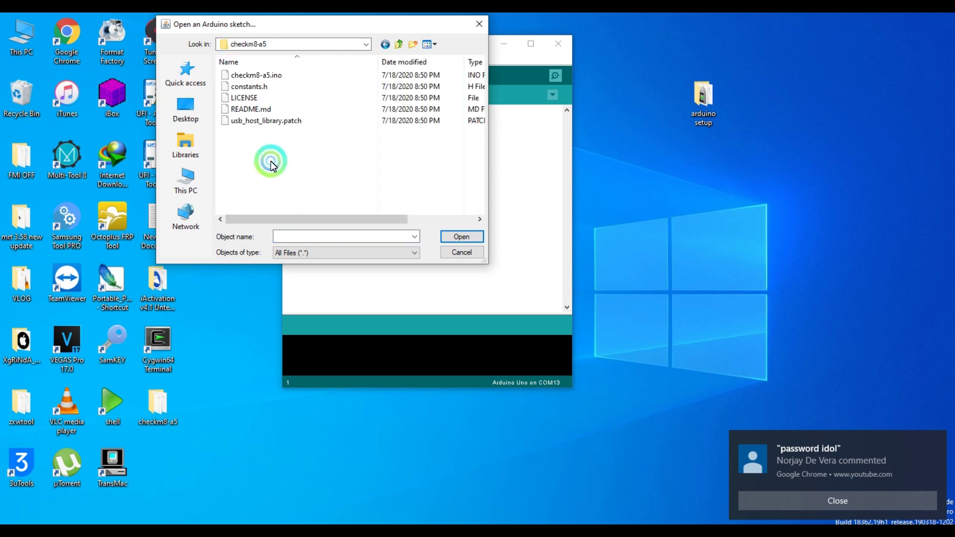
click(258, 77)
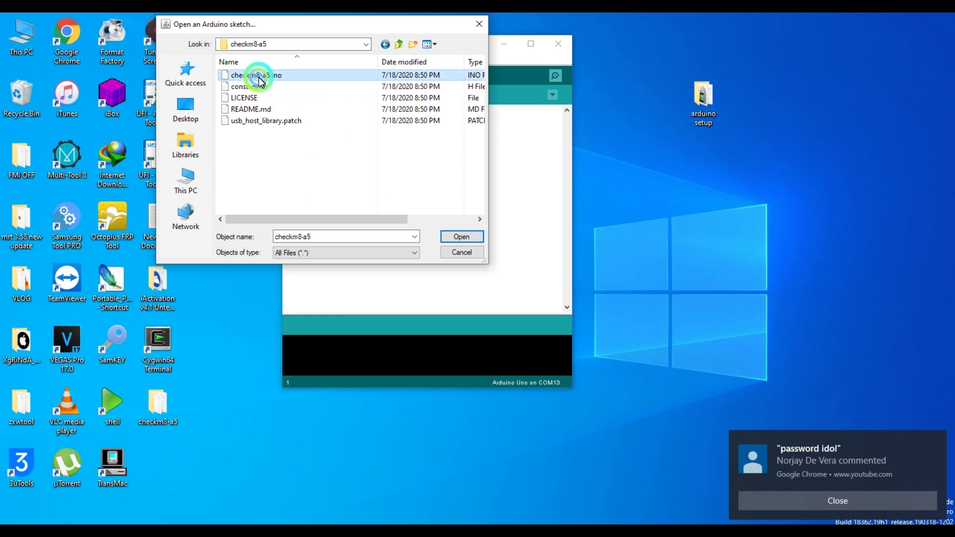
click(468, 240)
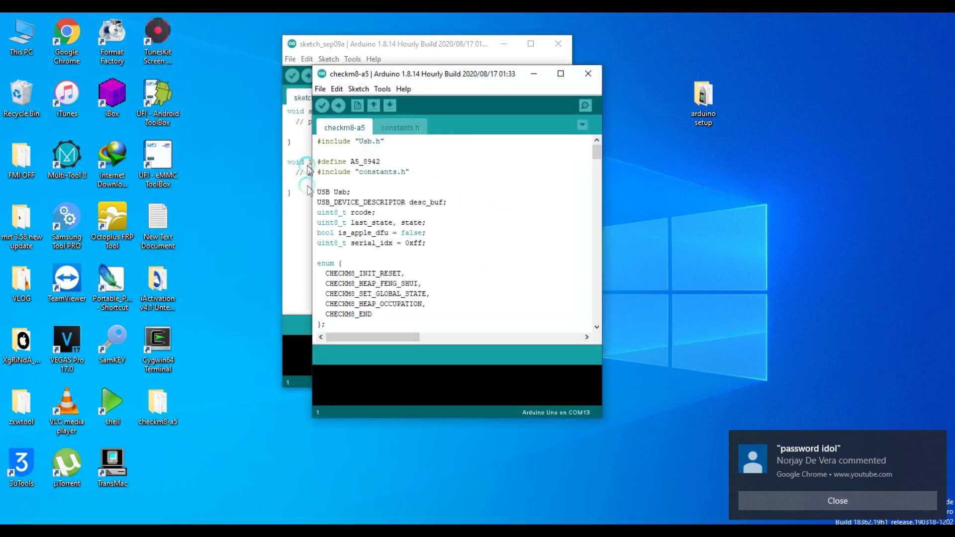
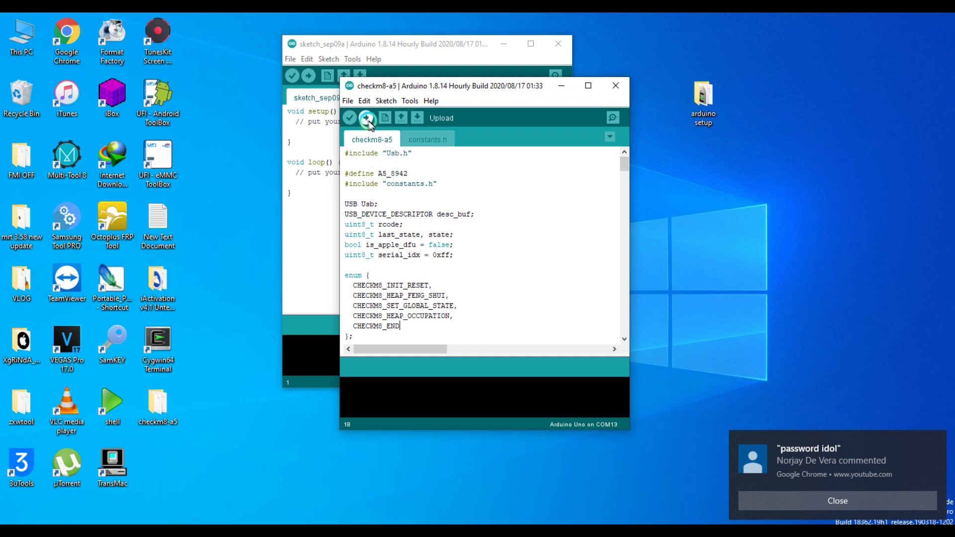
Step: Upload the checkm8-a5 sketch to the Arduino Uno and dismiss the browser notification
click(367, 119)
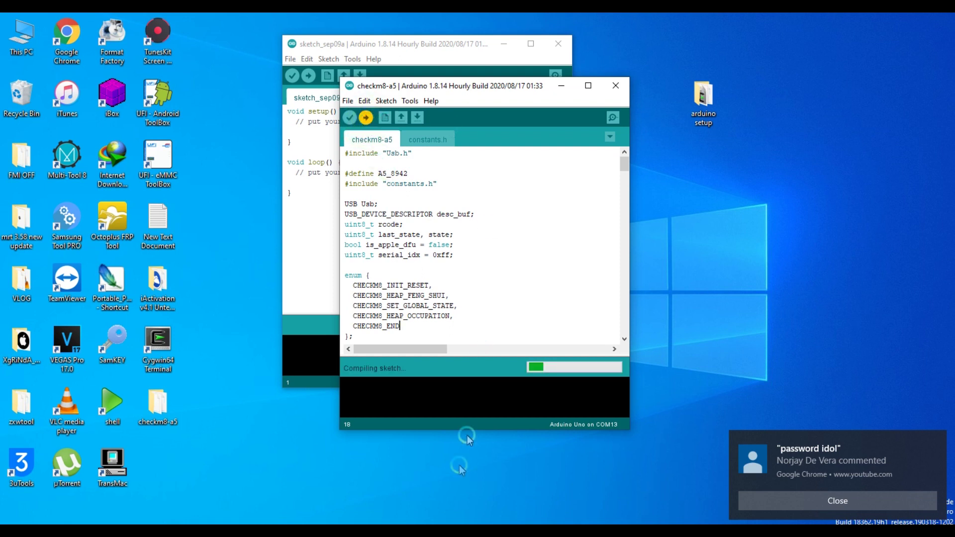
click(818, 502)
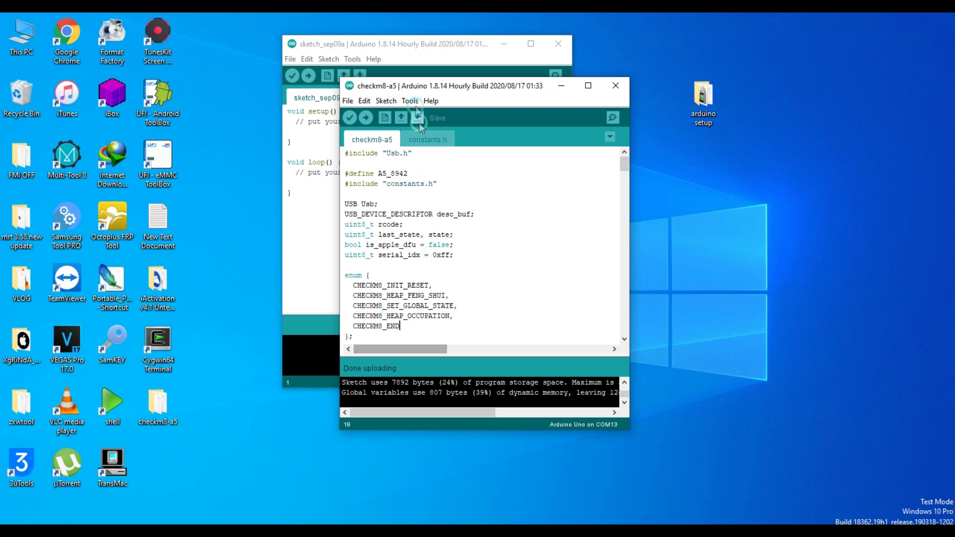
Step: Rearrange the two sketch windows so that checkm8-a5 overlaps the empty sketch_sep09a window in front
mouse_move(483, 90)
mouse_down()
mouse_move(550, 107)
mouse_move(617, 94)
mouse_up()
drag(469, 43, 375, 92)
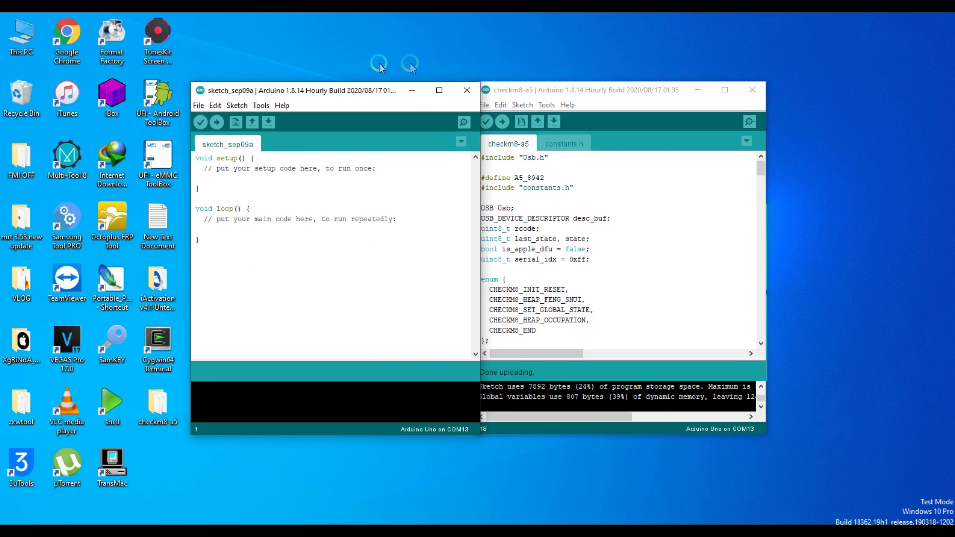
mouse_move(673, 95)
mouse_down()
mouse_move(474, 95)
mouse_move(477, 102)
mouse_up()
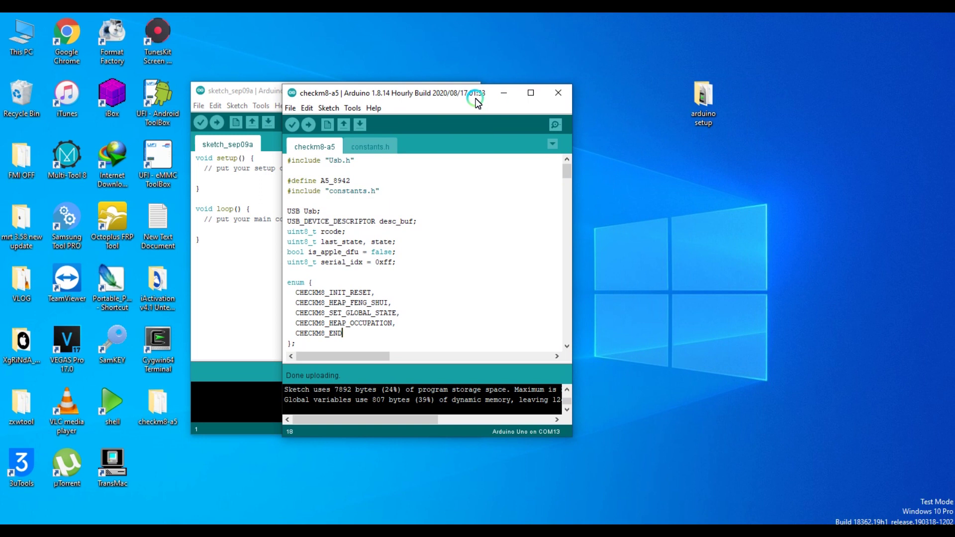